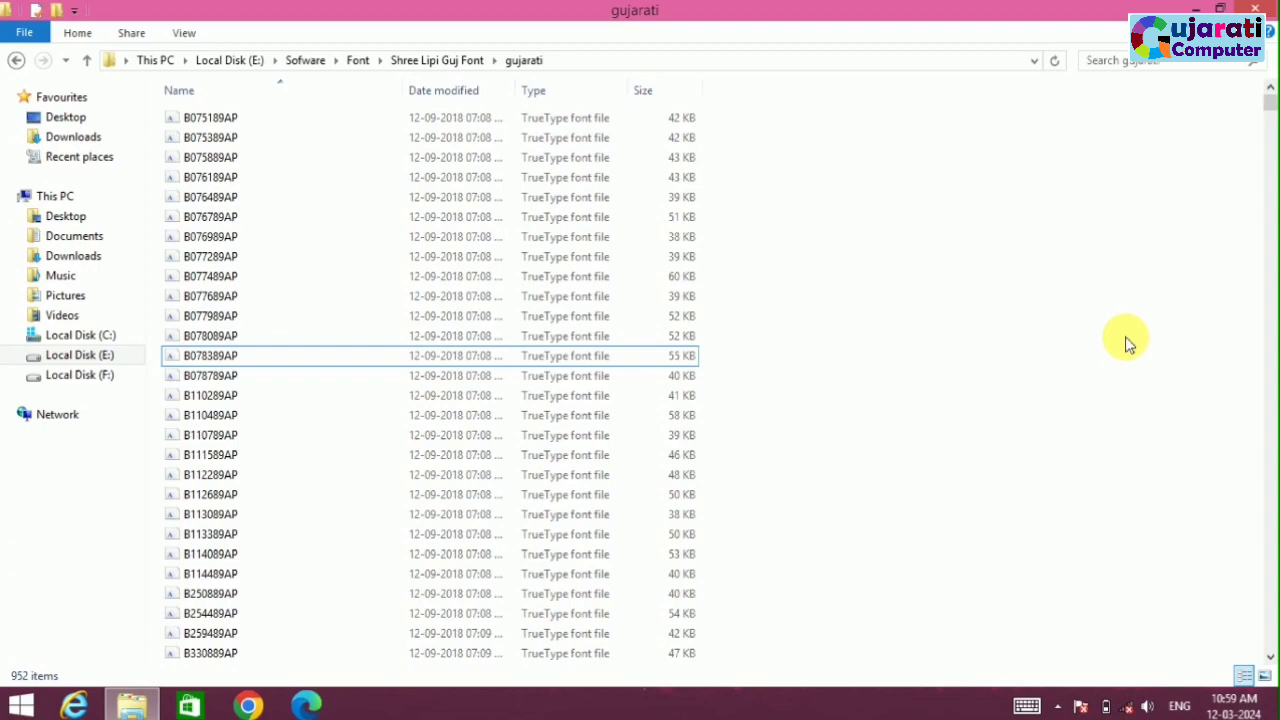
# Copy all the TrueType font files in the gujarati folder
pyautogui.hotkey('ctrl', 'a')
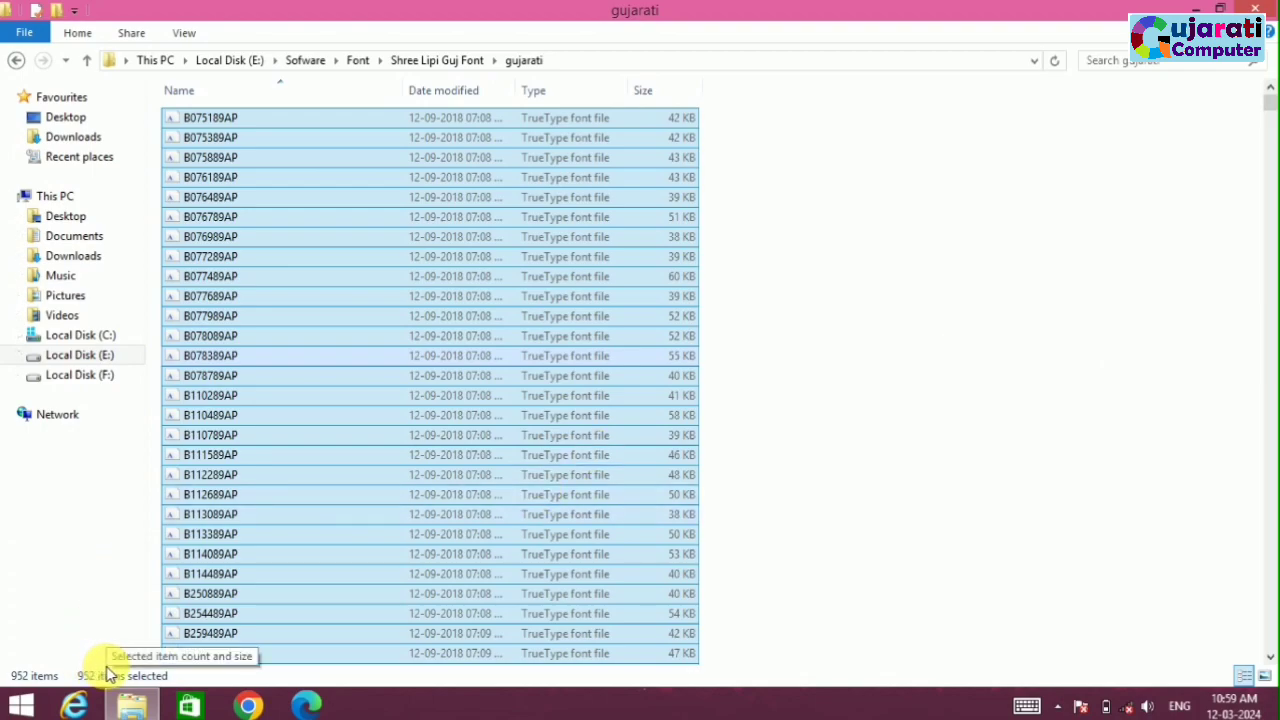
pyautogui.rightClick(216, 604)
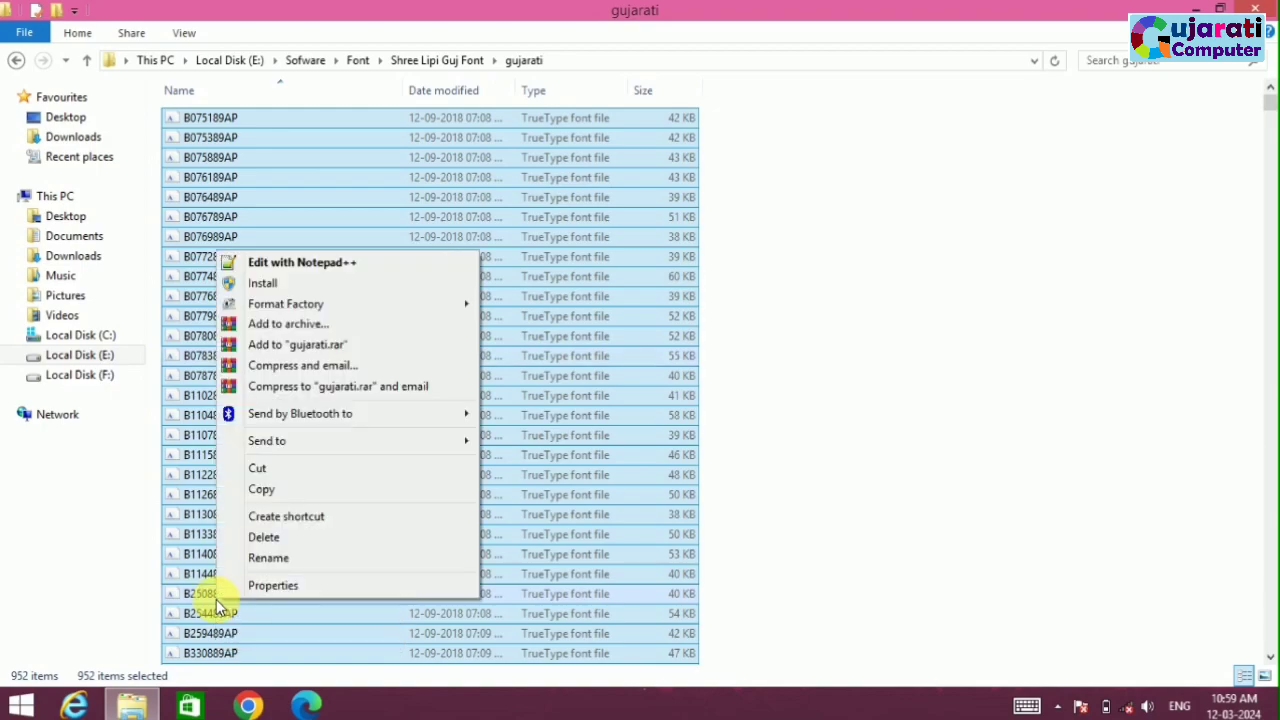
pyautogui.click(302, 491)
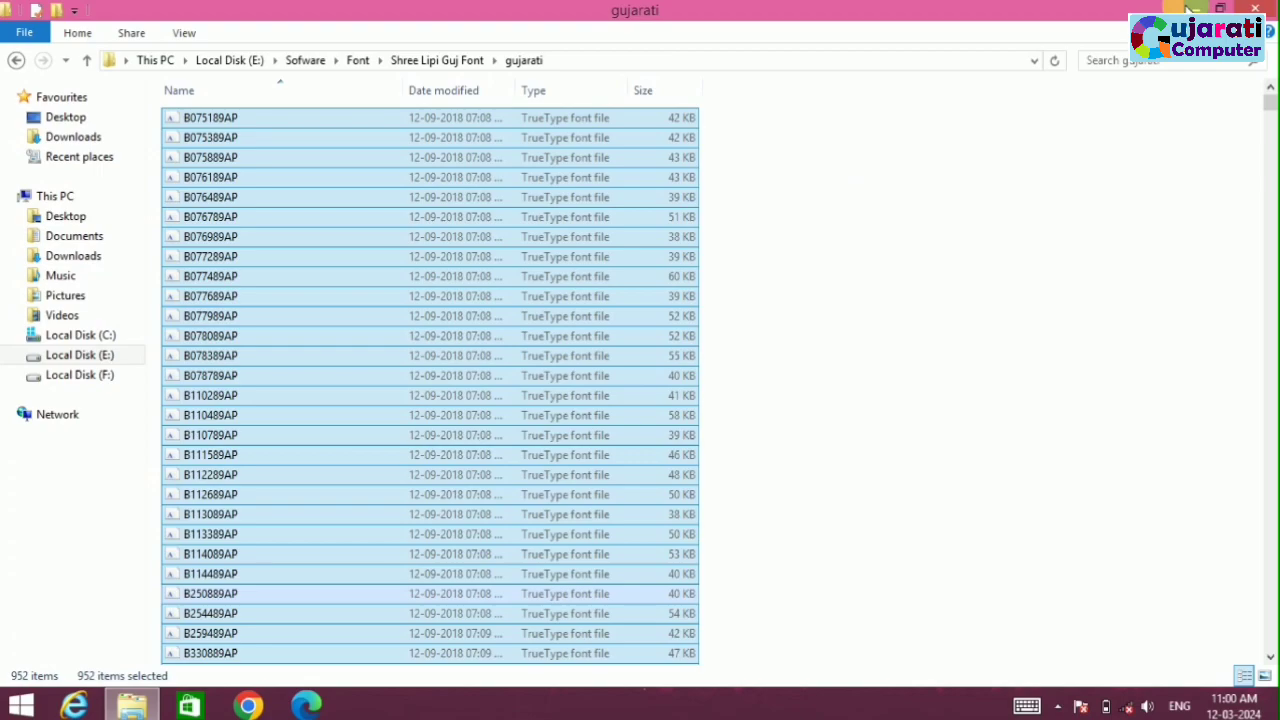
# Search for Control Panel and open its Fonts folder
pyautogui.press('super')
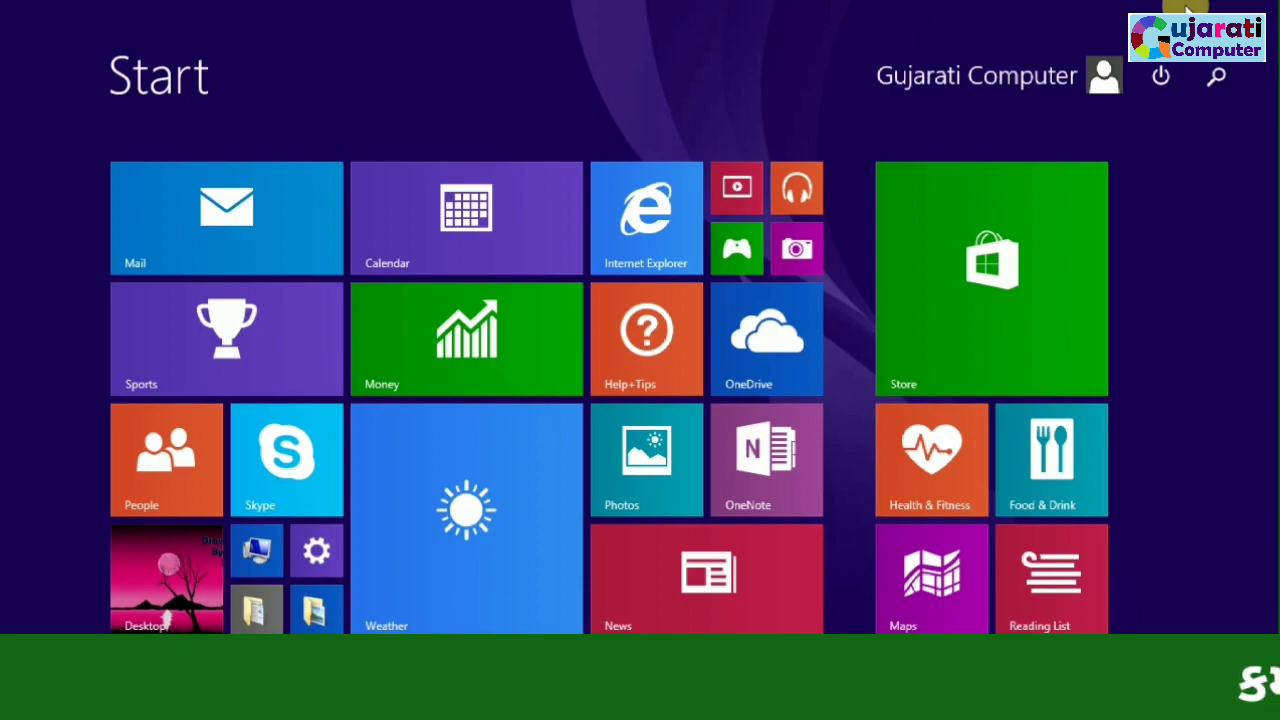
pyautogui.write('control Panel')
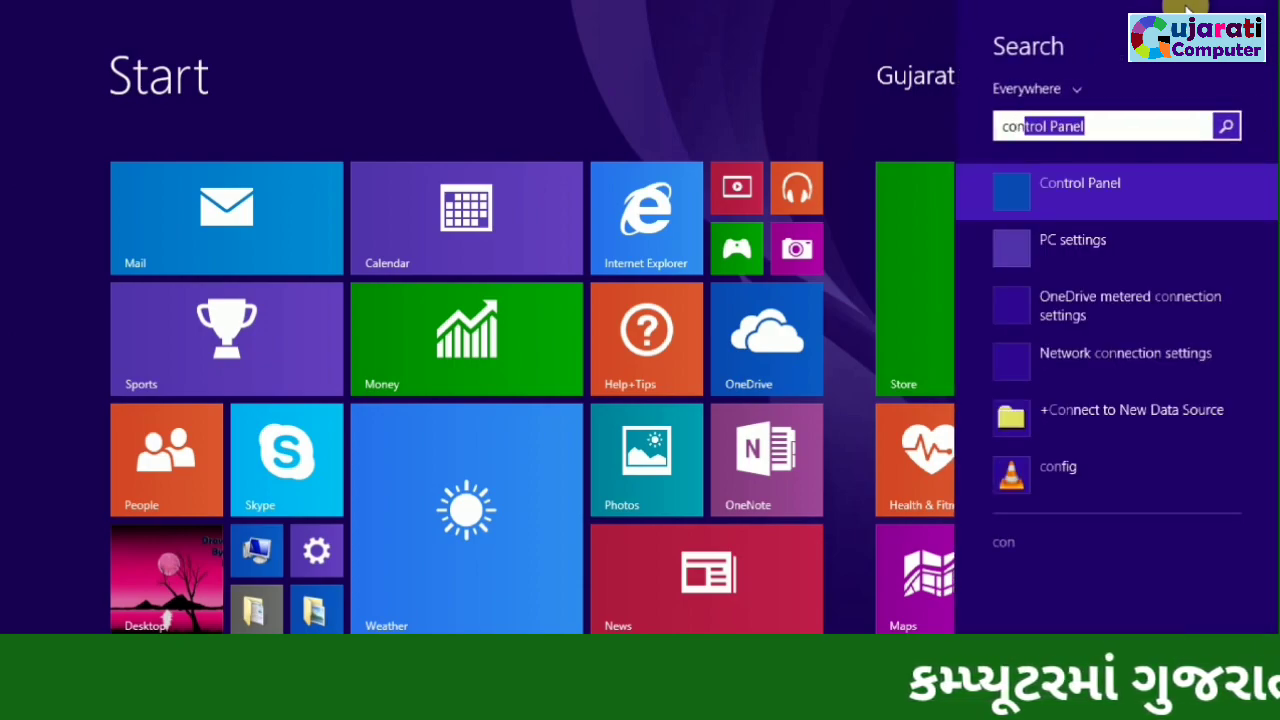
pyautogui.click(1085, 207)
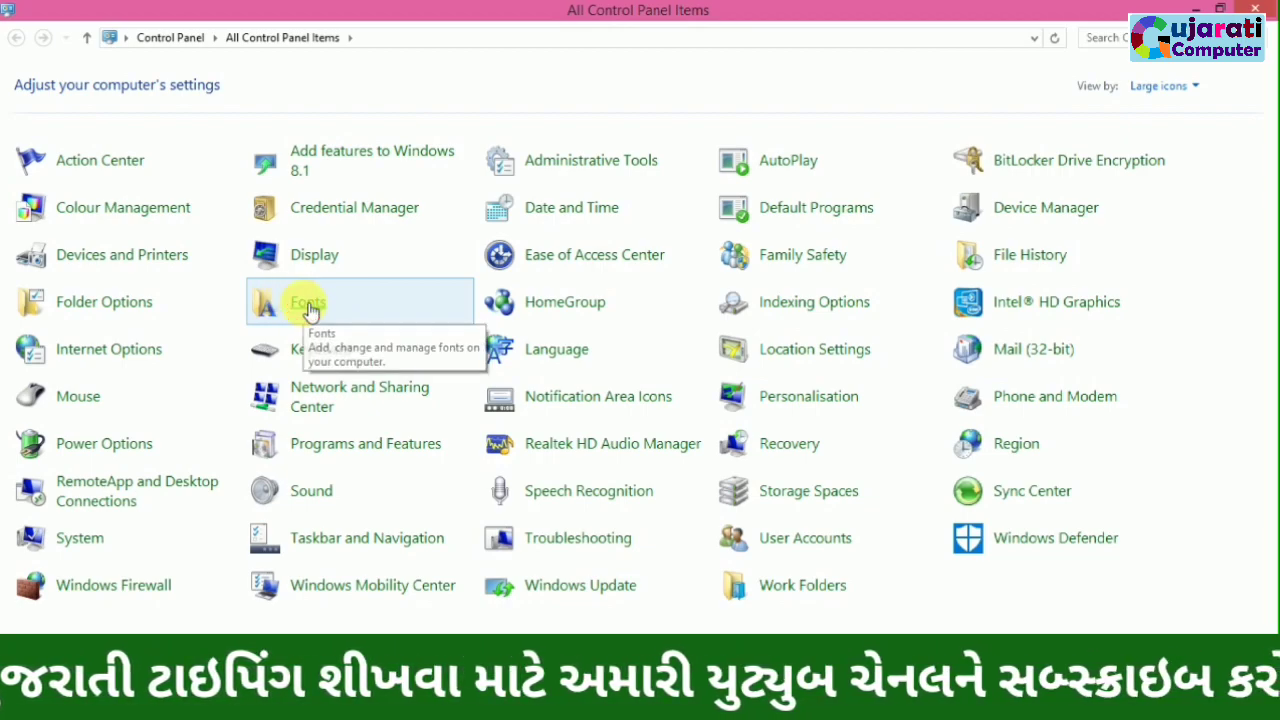
pyautogui.click(310, 310)
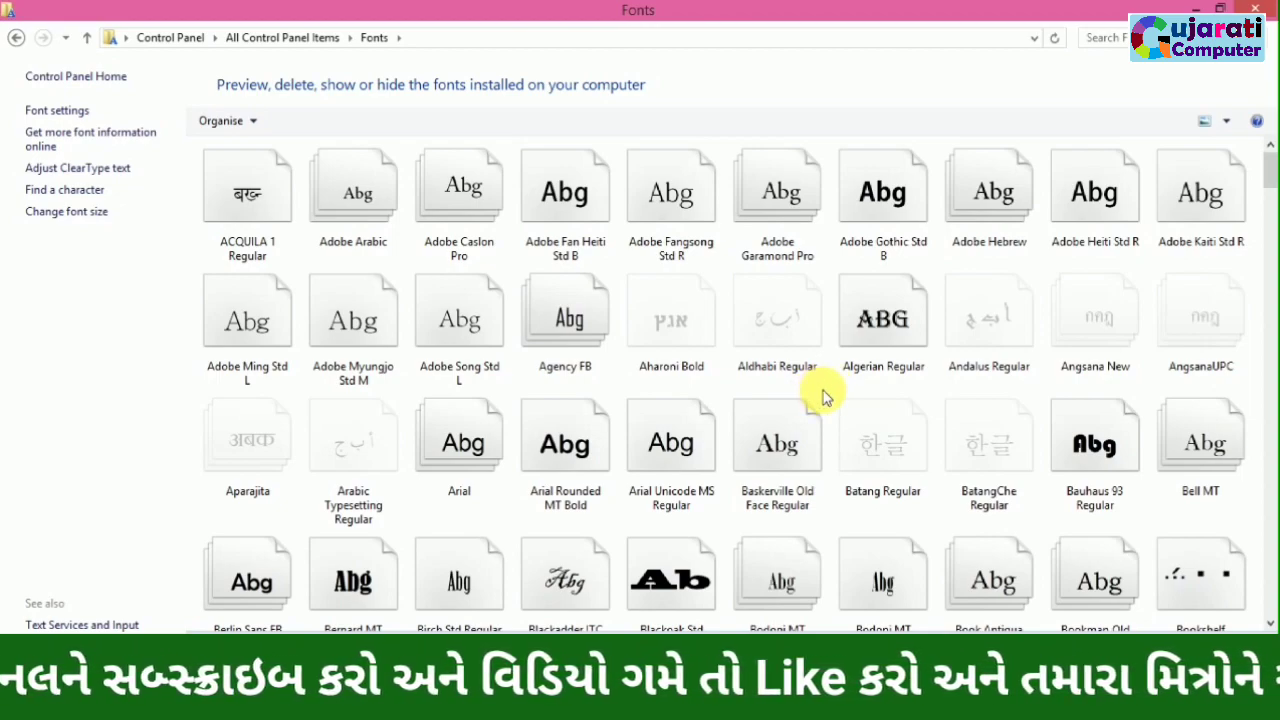
# Paste the copied Gujarati font files into the Fonts folder and close its window
pyautogui.rightClick(826, 397)
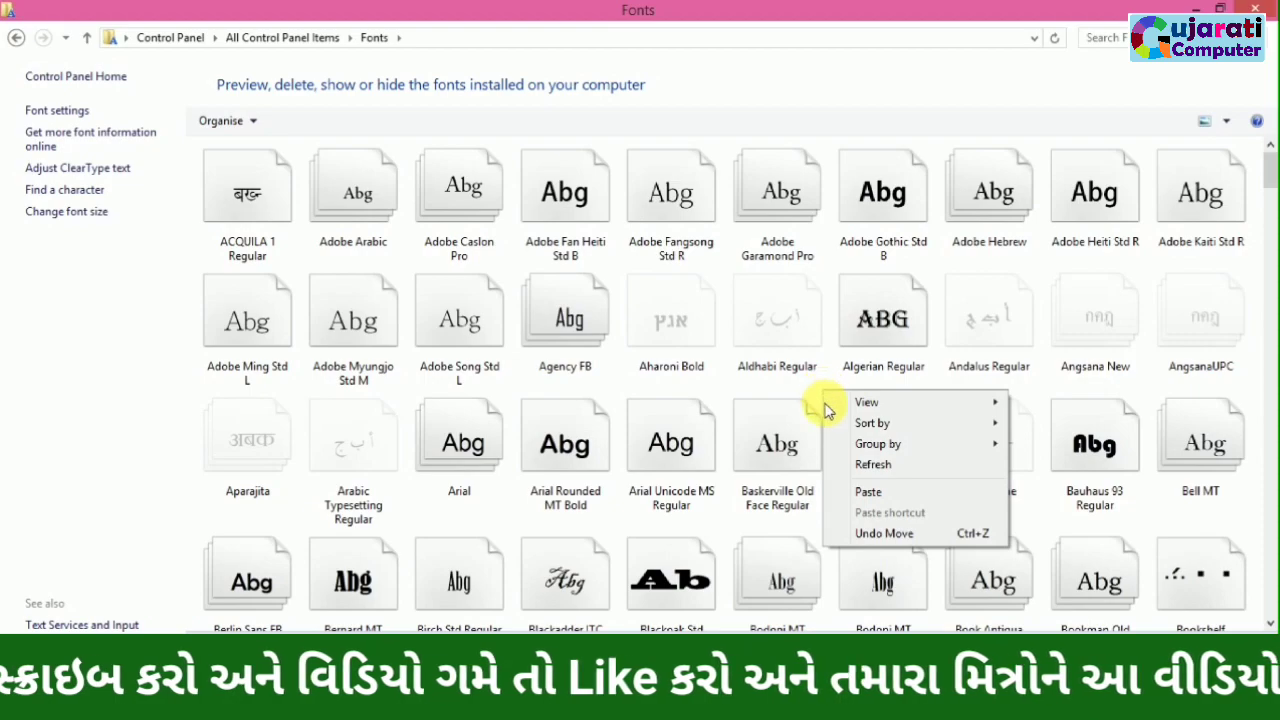
pyautogui.moveTo(845, 412)
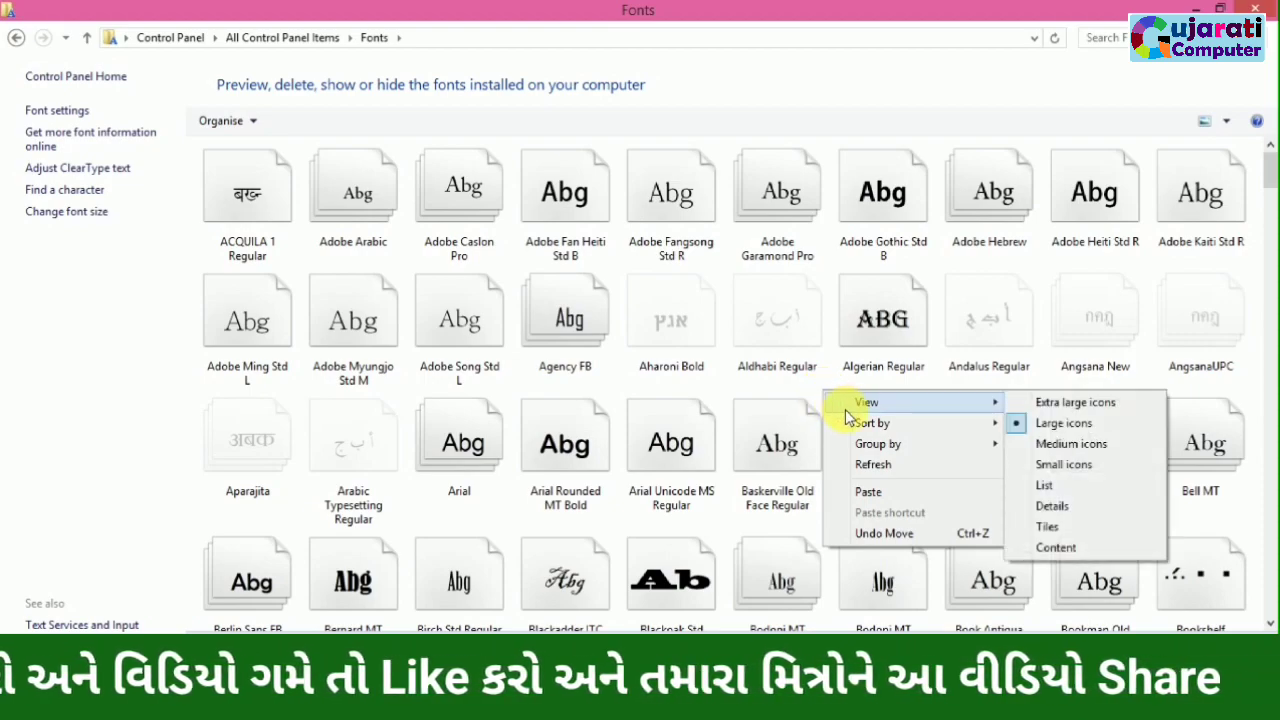
pyautogui.click(856, 493)
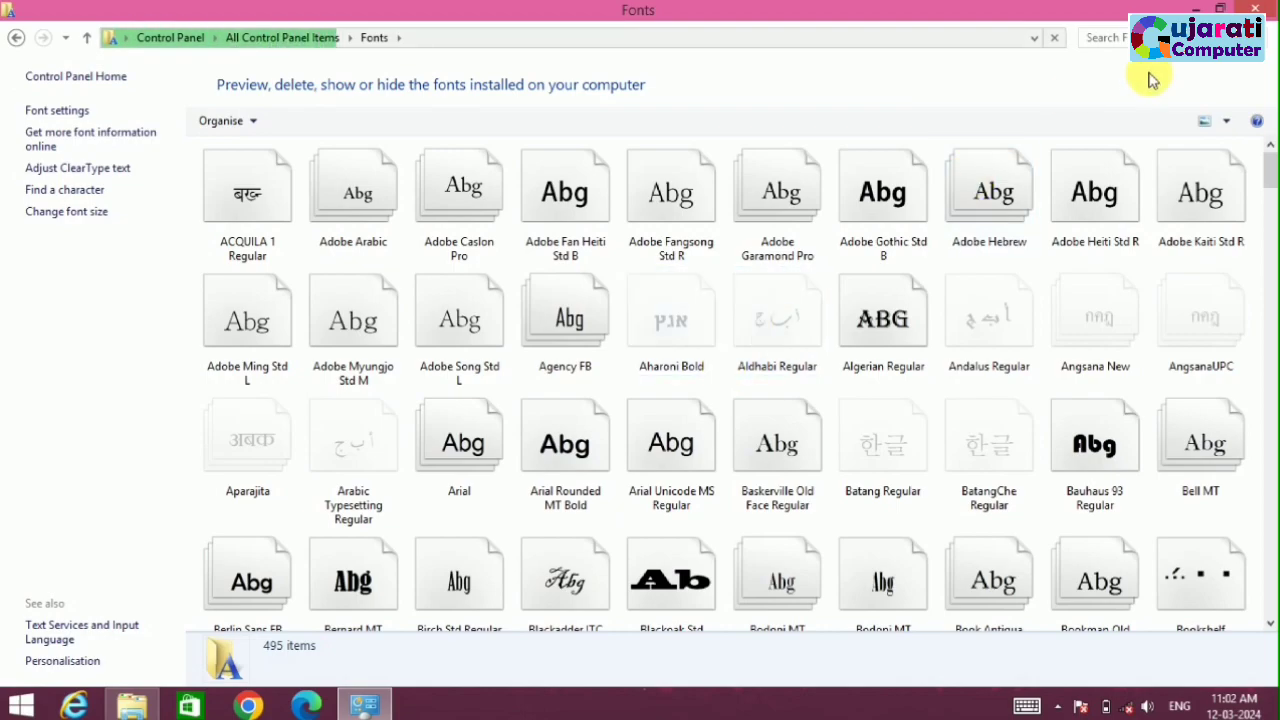
pyautogui.click(1258, 10)
pyautogui.click(908, 220)
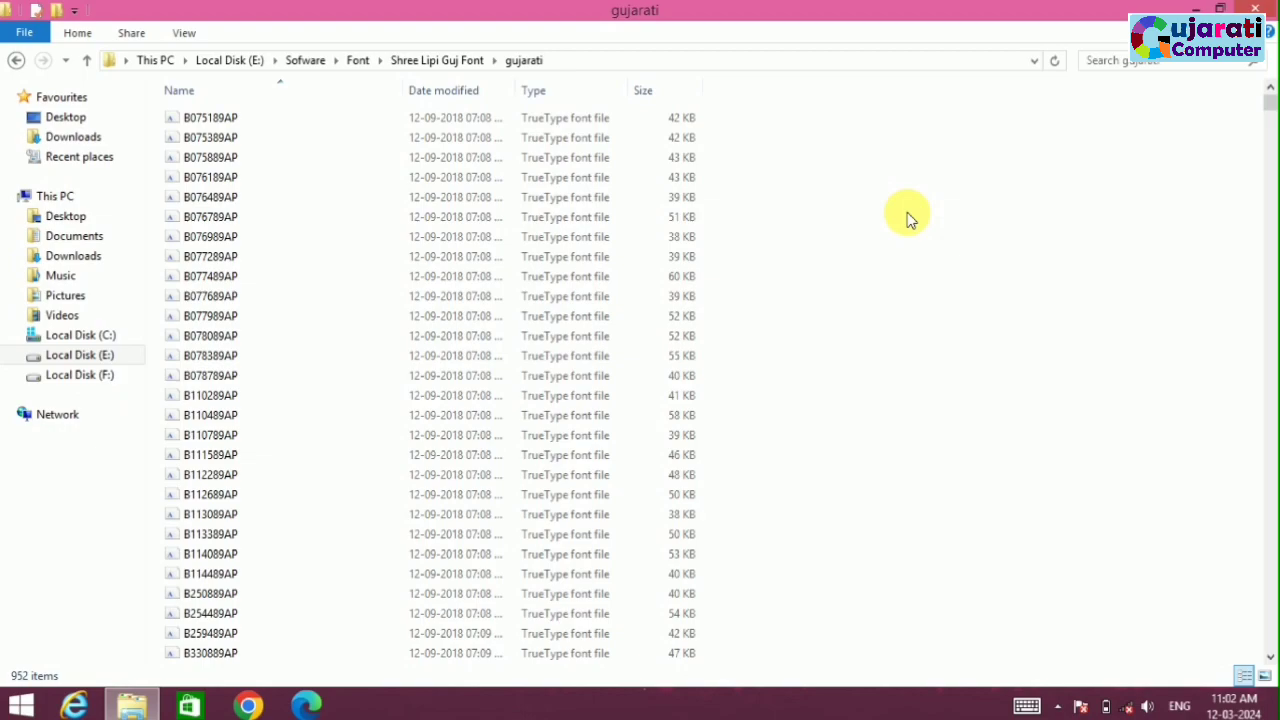
# Search for Word 2007 and launch Microsoft Office Word 2007 with a blank document
pyautogui.press('super')
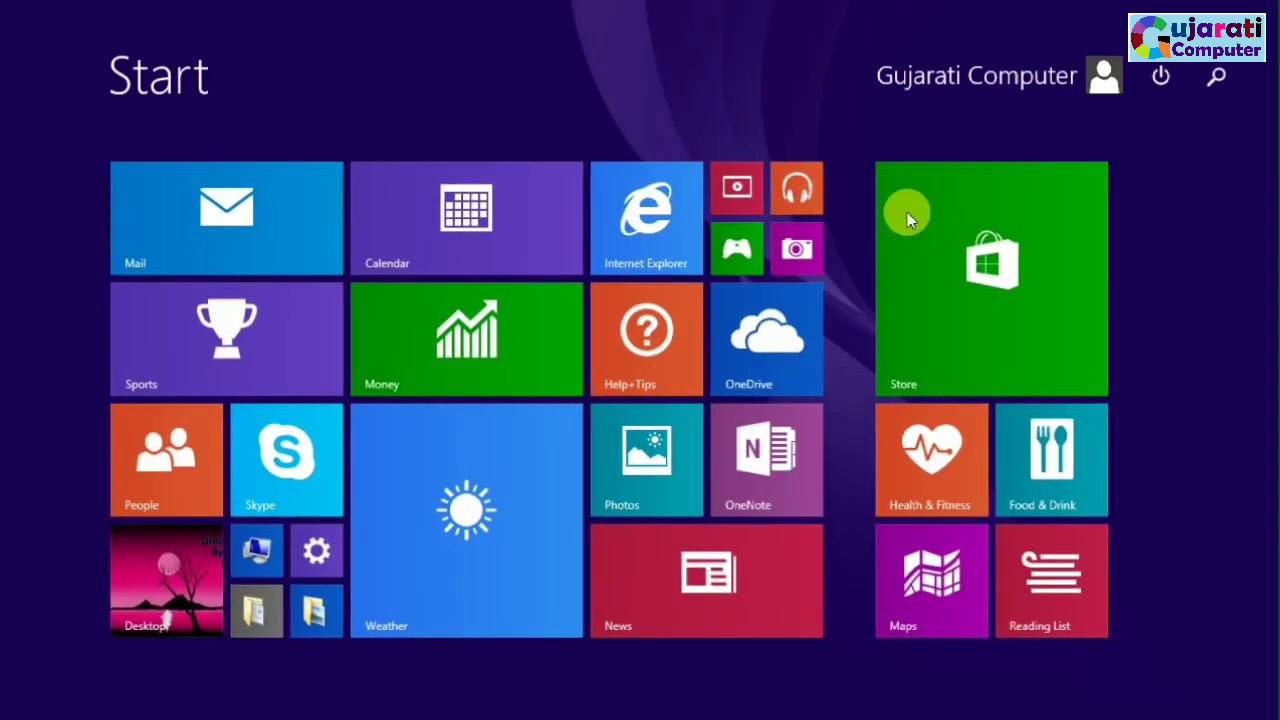
pyautogui.write('word 2007')
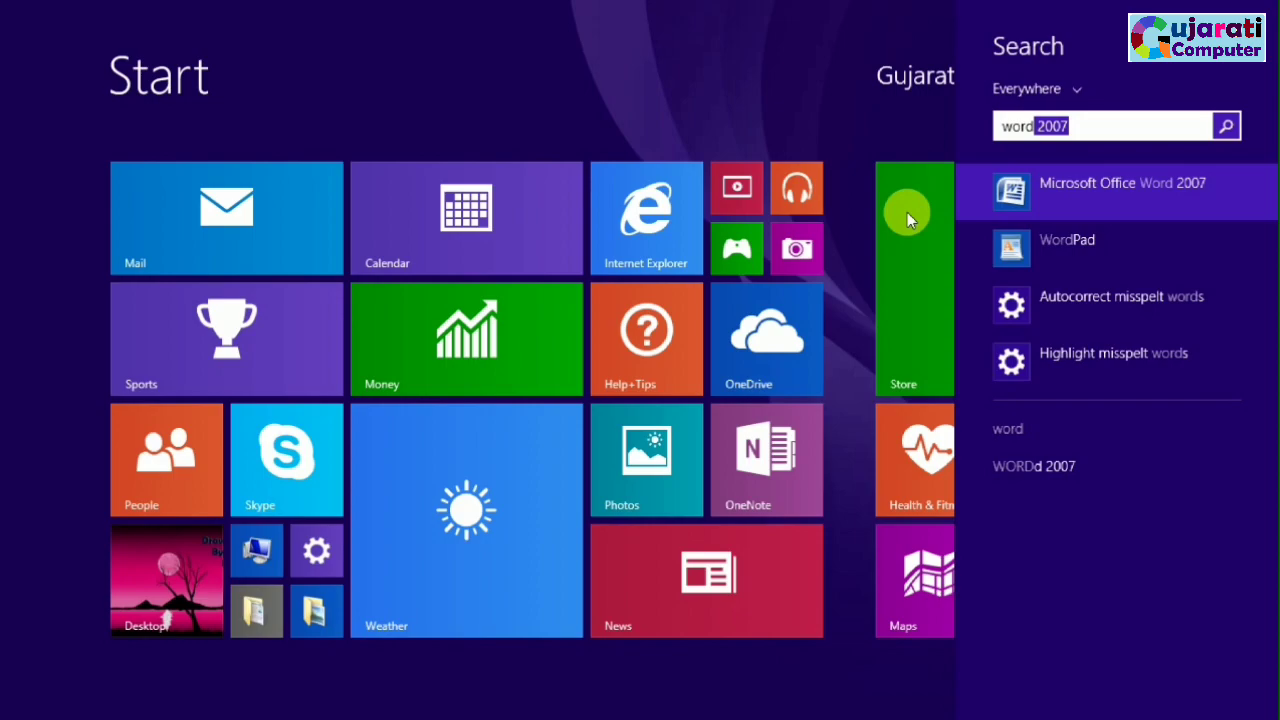
pyautogui.click(1008, 200)
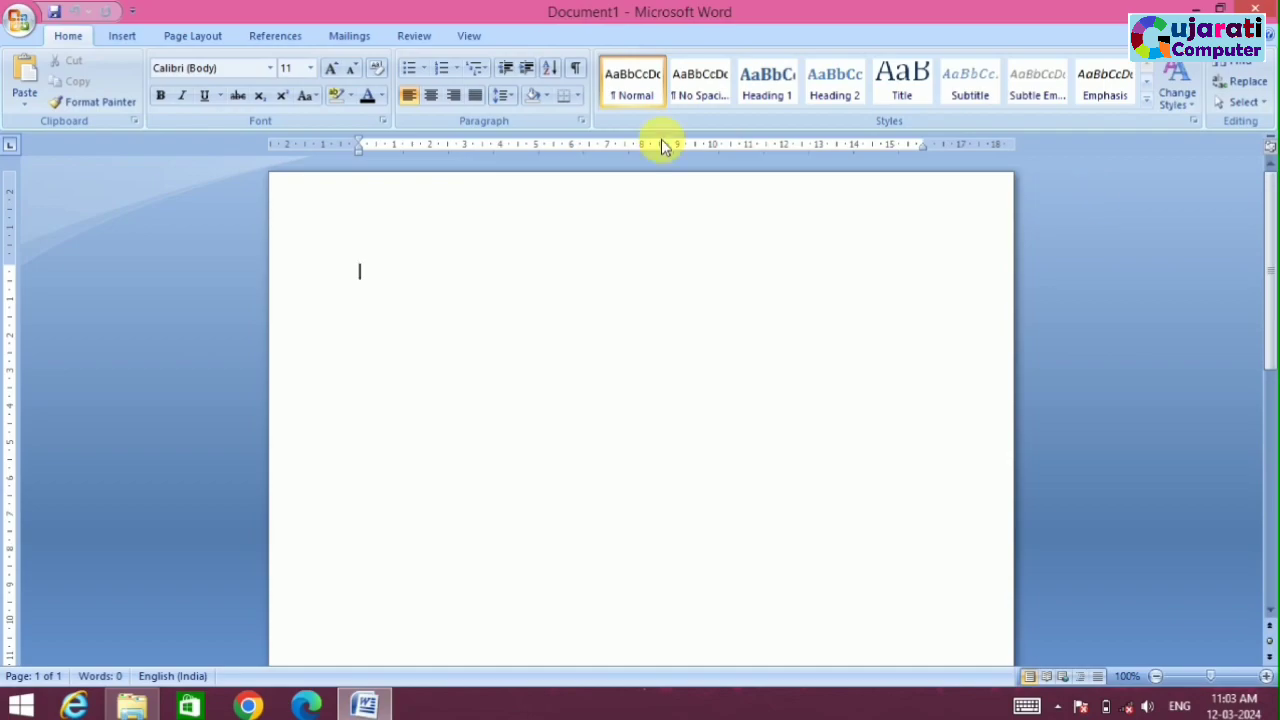
# Set the blank document's text to size 28 in the Shree-Guj-0768 font
pyautogui.click(310, 70)
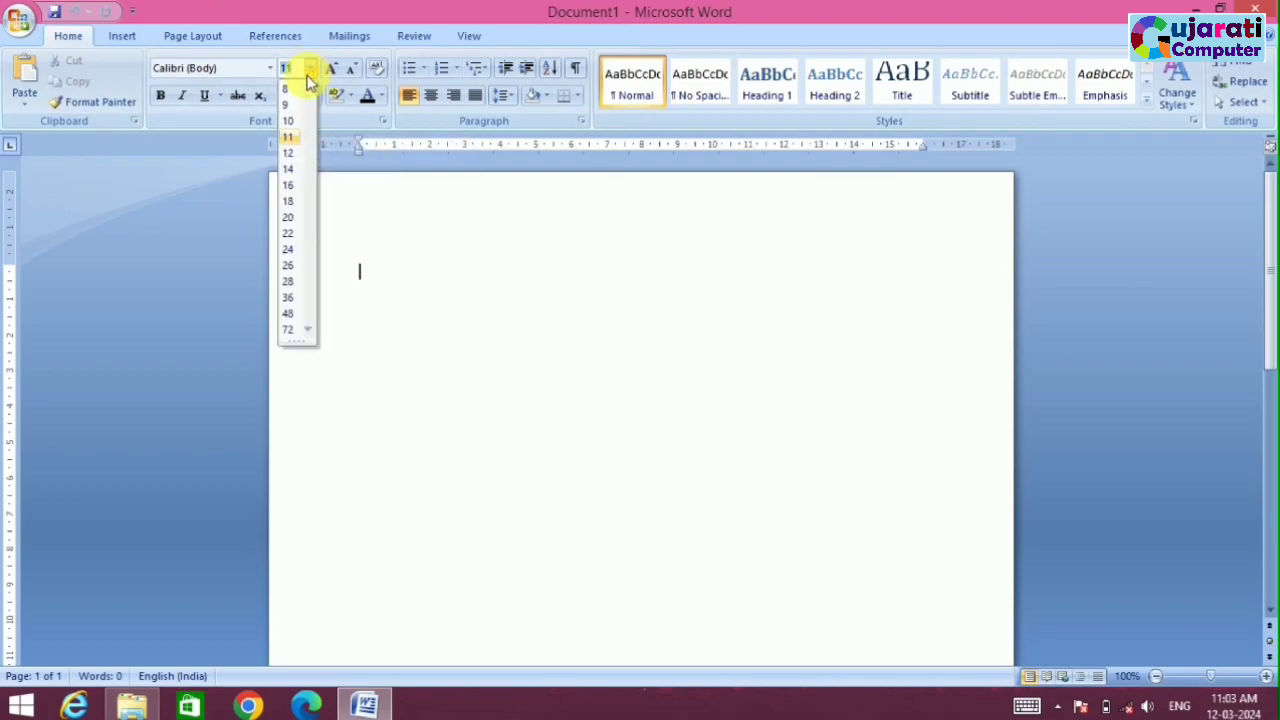
pyautogui.click(291, 283)
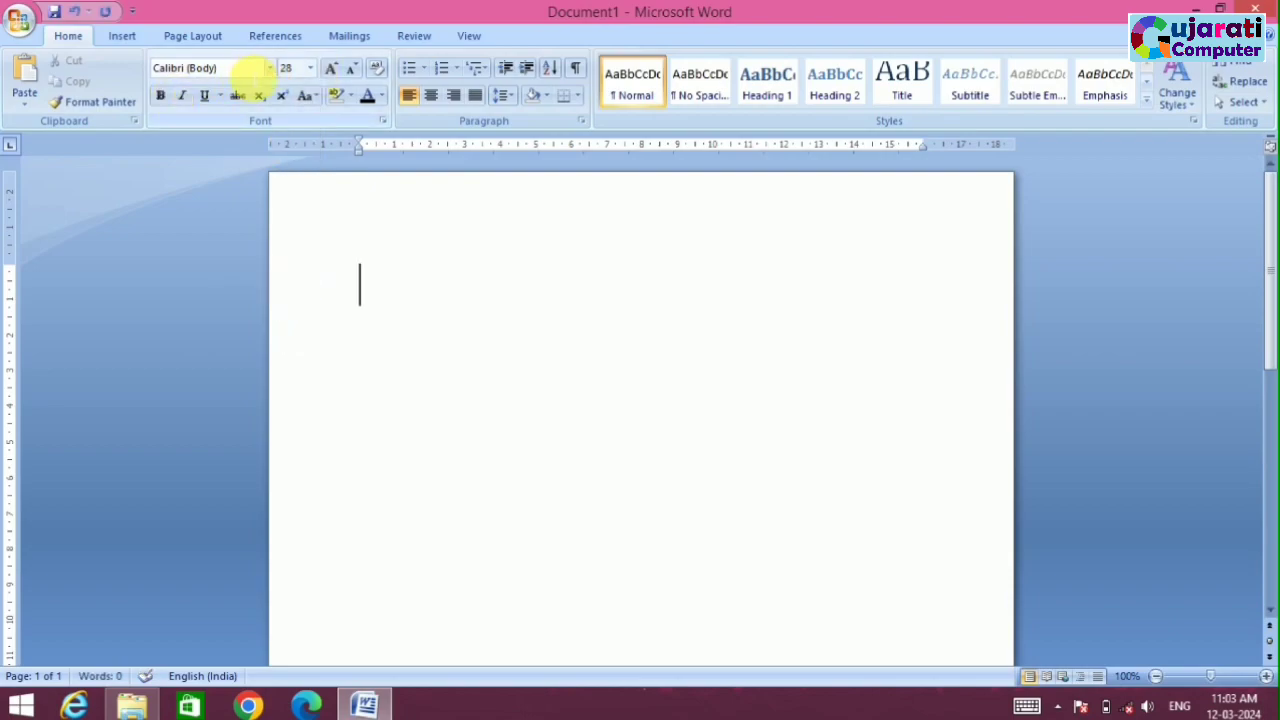
pyautogui.click(250, 68)
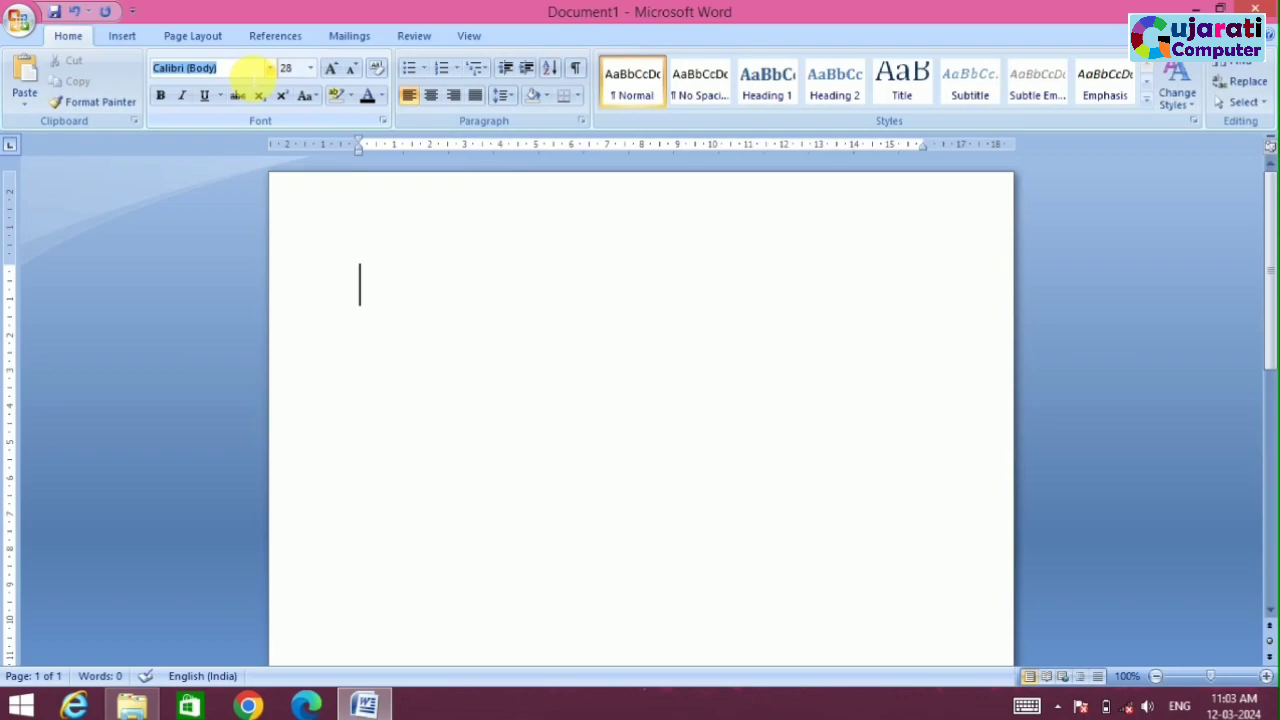
pyautogui.write('Shree-Guj-0768')
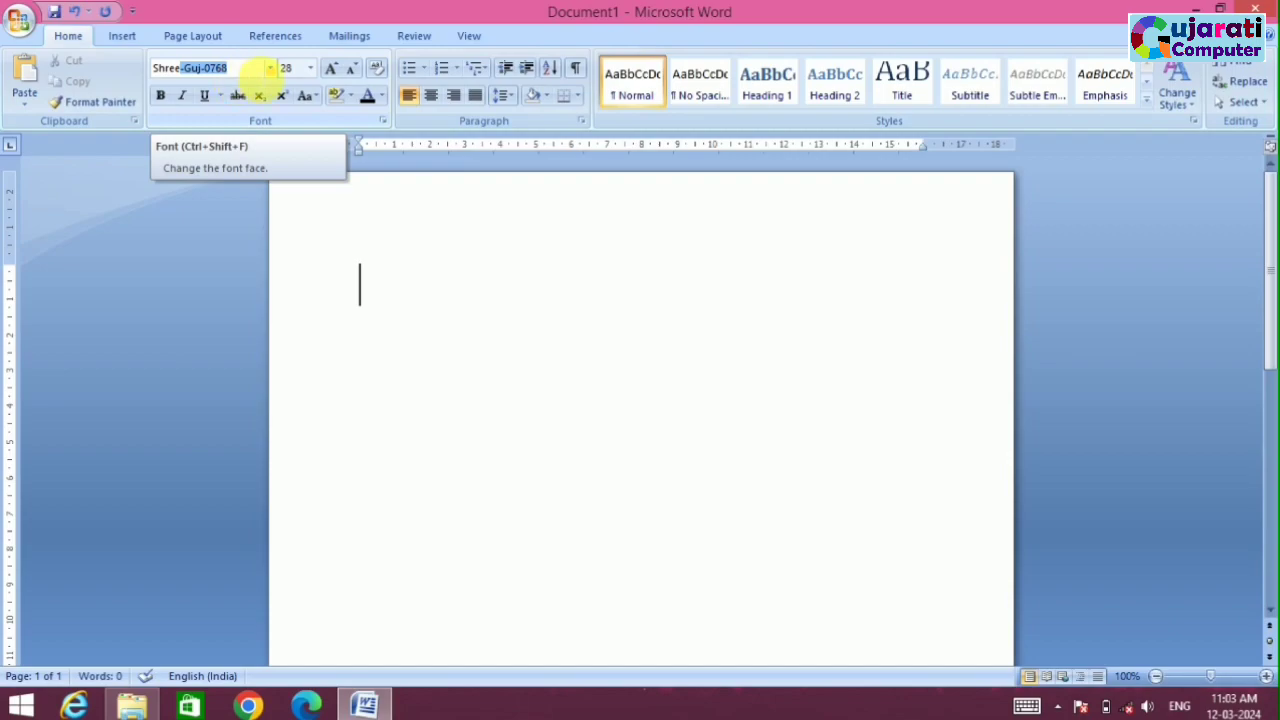
pyautogui.click(271, 70)
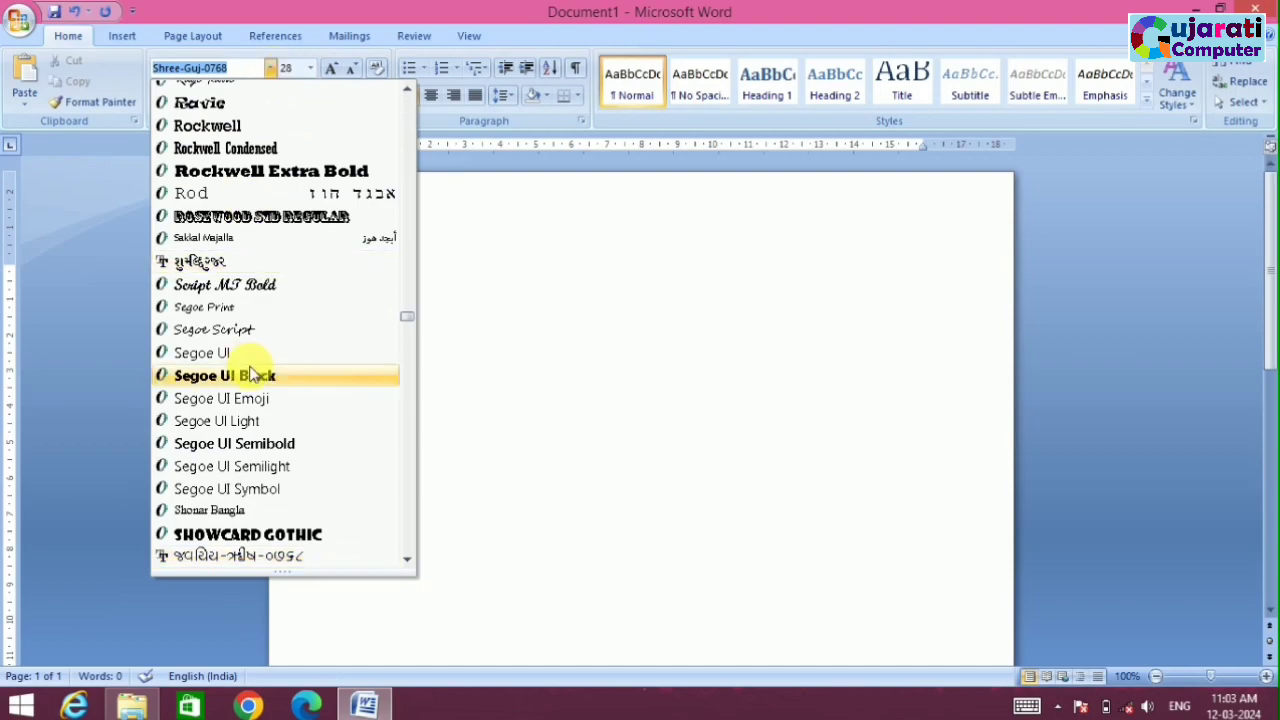
pyautogui.scroll(-3, 245, 560)
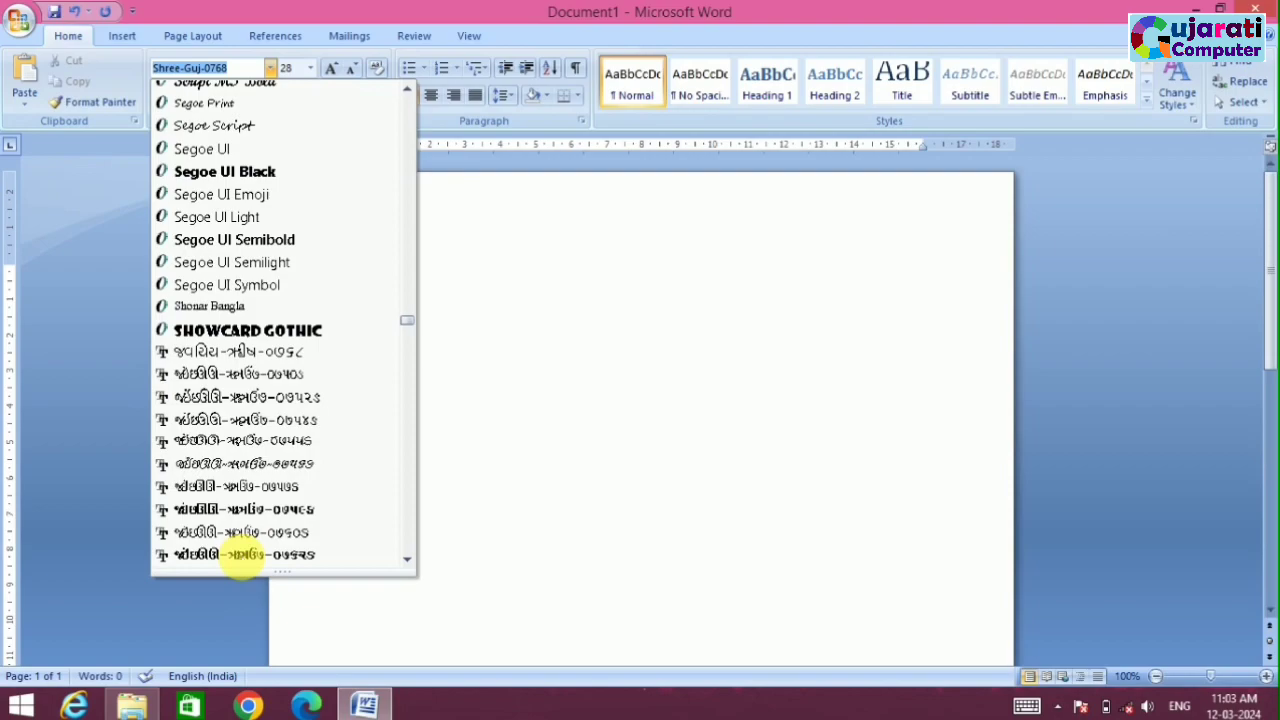
pyautogui.scroll(-2, 245, 558)
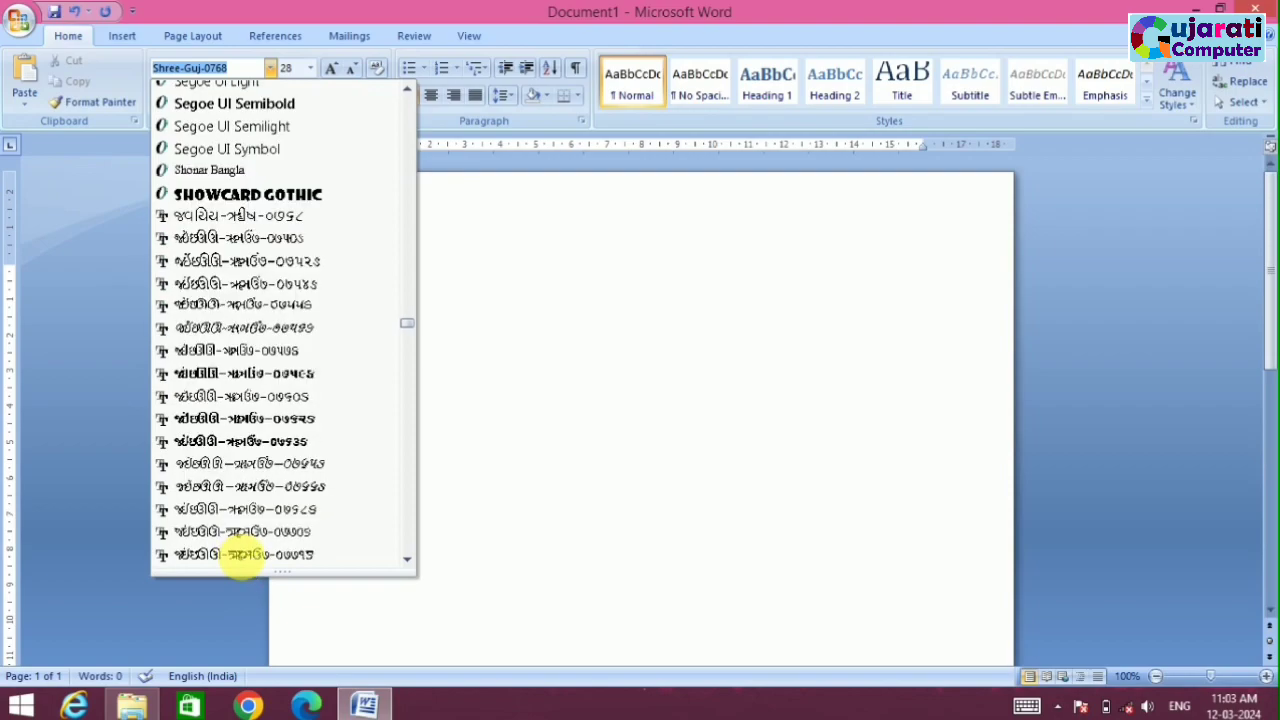
pyautogui.click(270, 220)
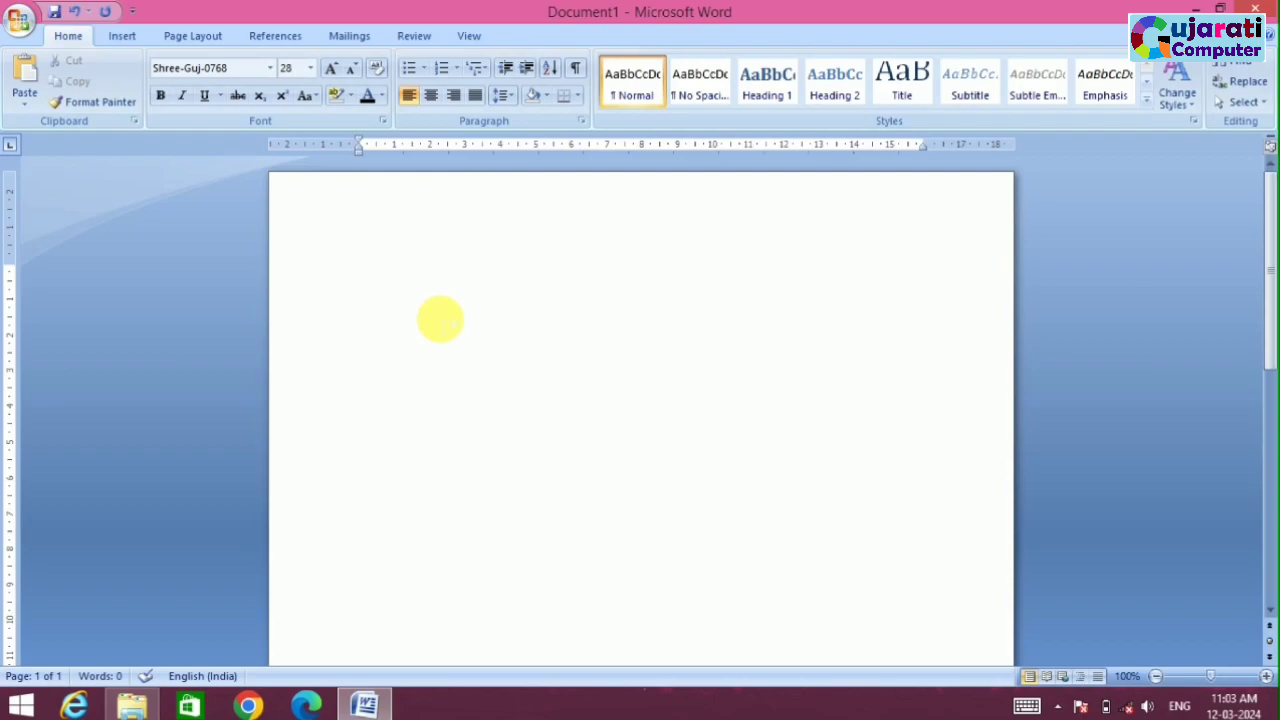
pyautogui.write('e')
pyautogui.press('BackSpace')
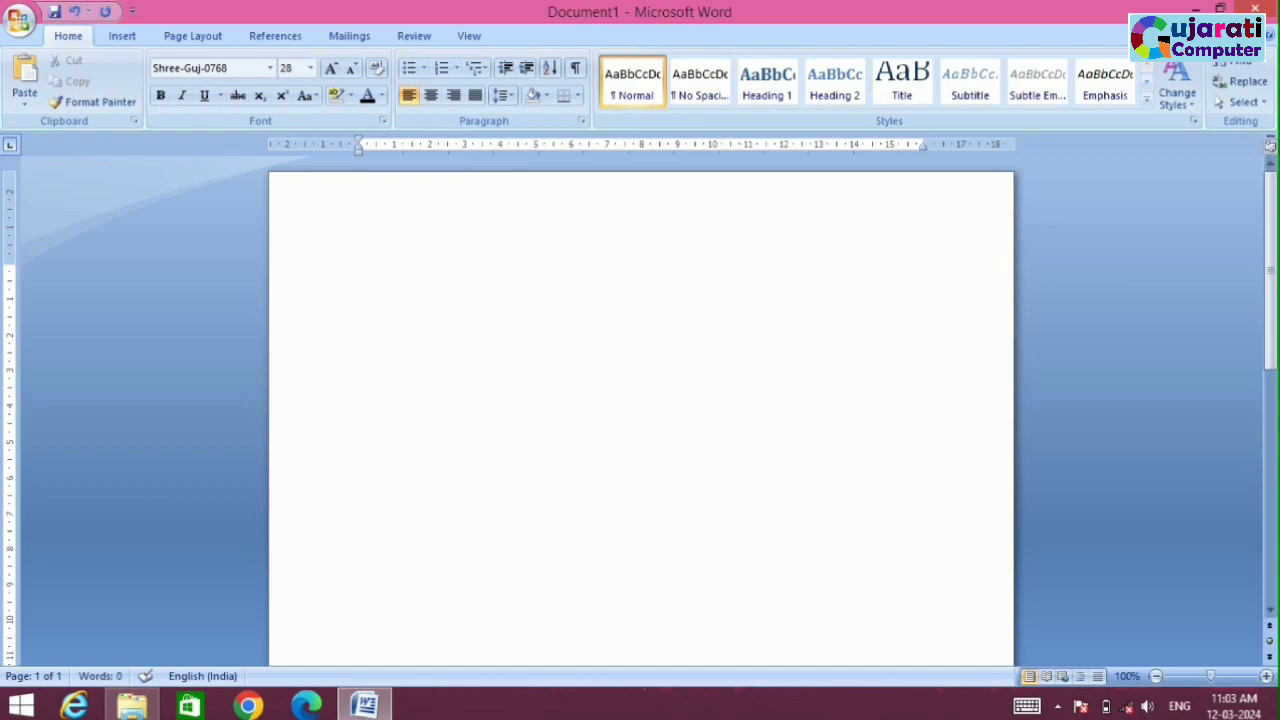
pyautogui.write('u')
pyautogui.press('BackSpace')
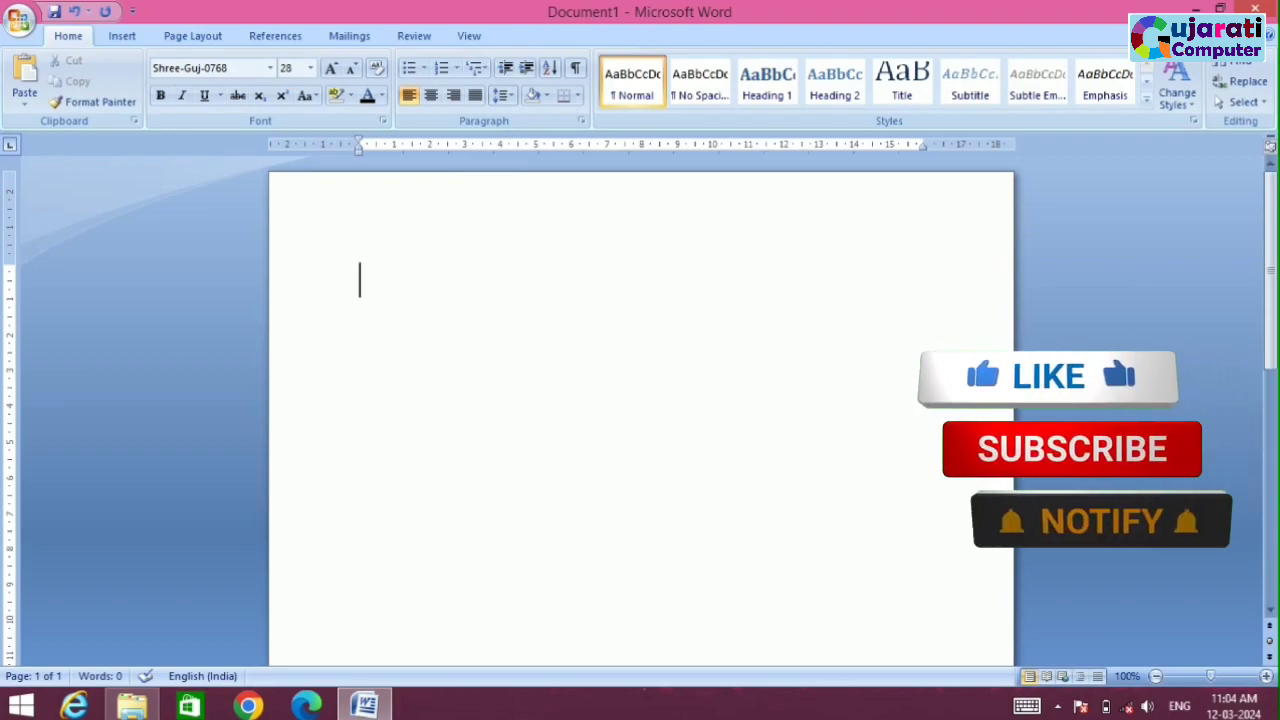
pyautogui.write('પ')
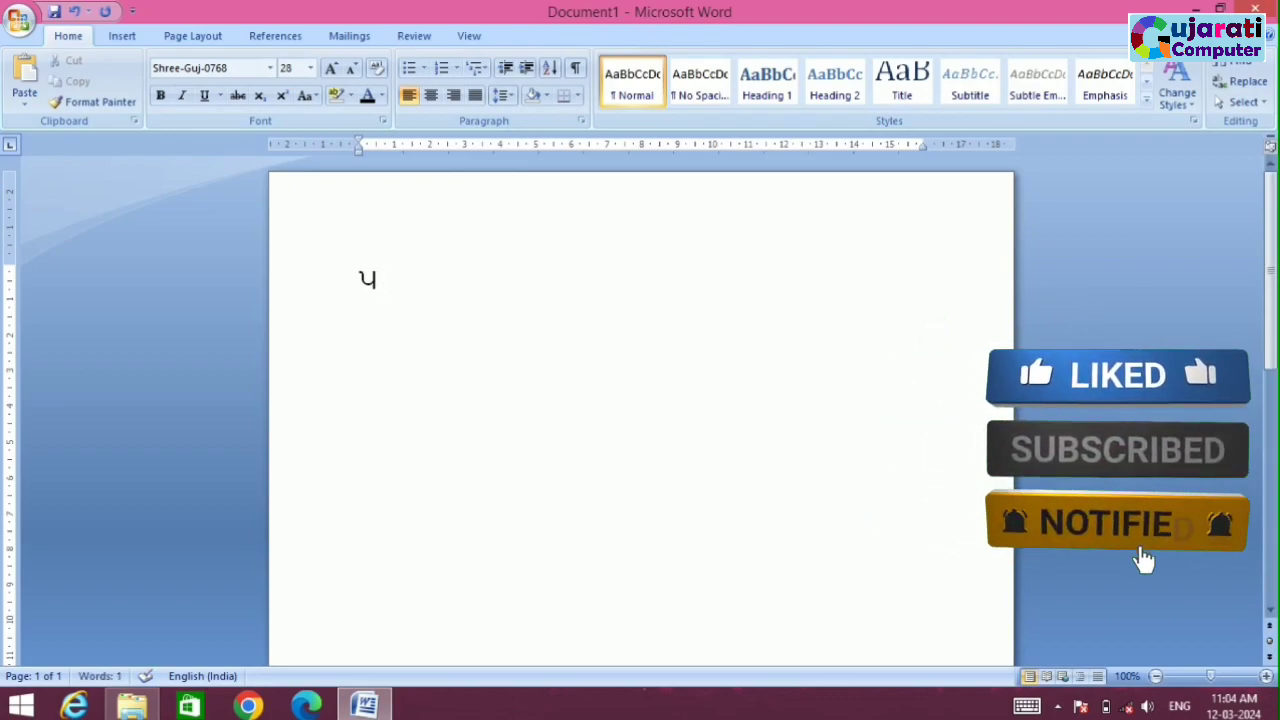
pyautogui.write(',')
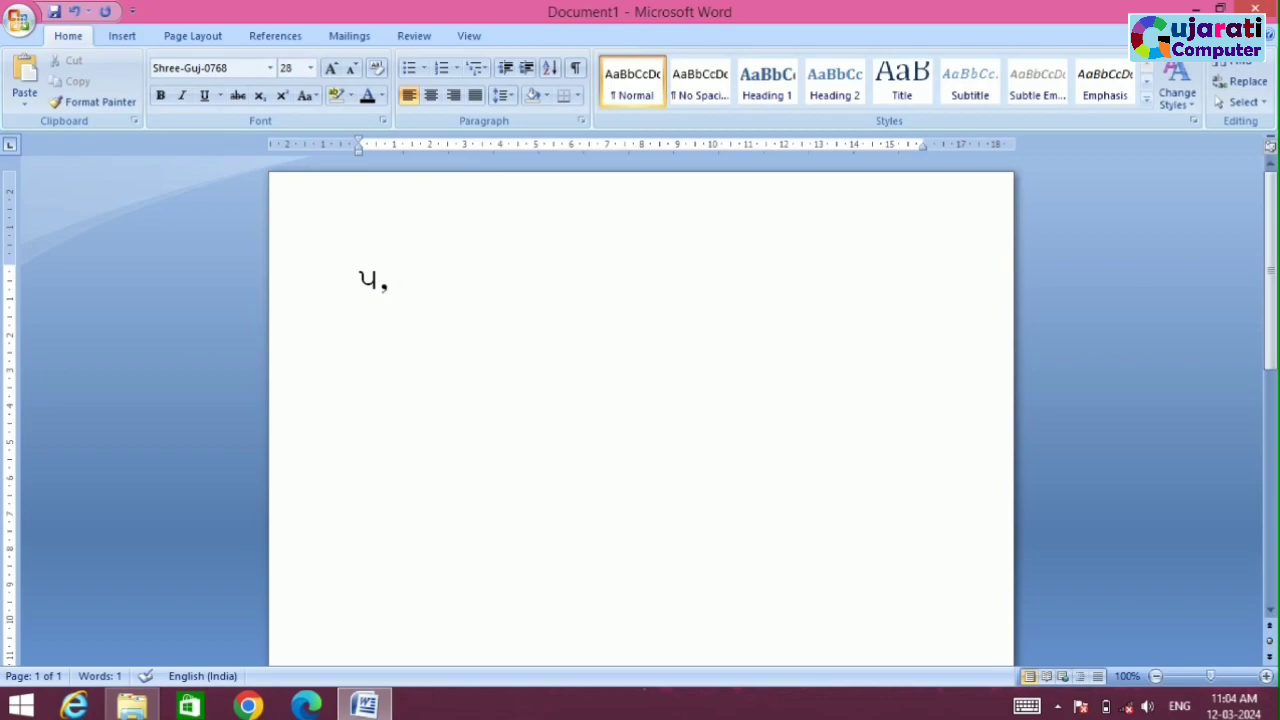
pyautogui.write(' ૧૨૩૪૫૬')
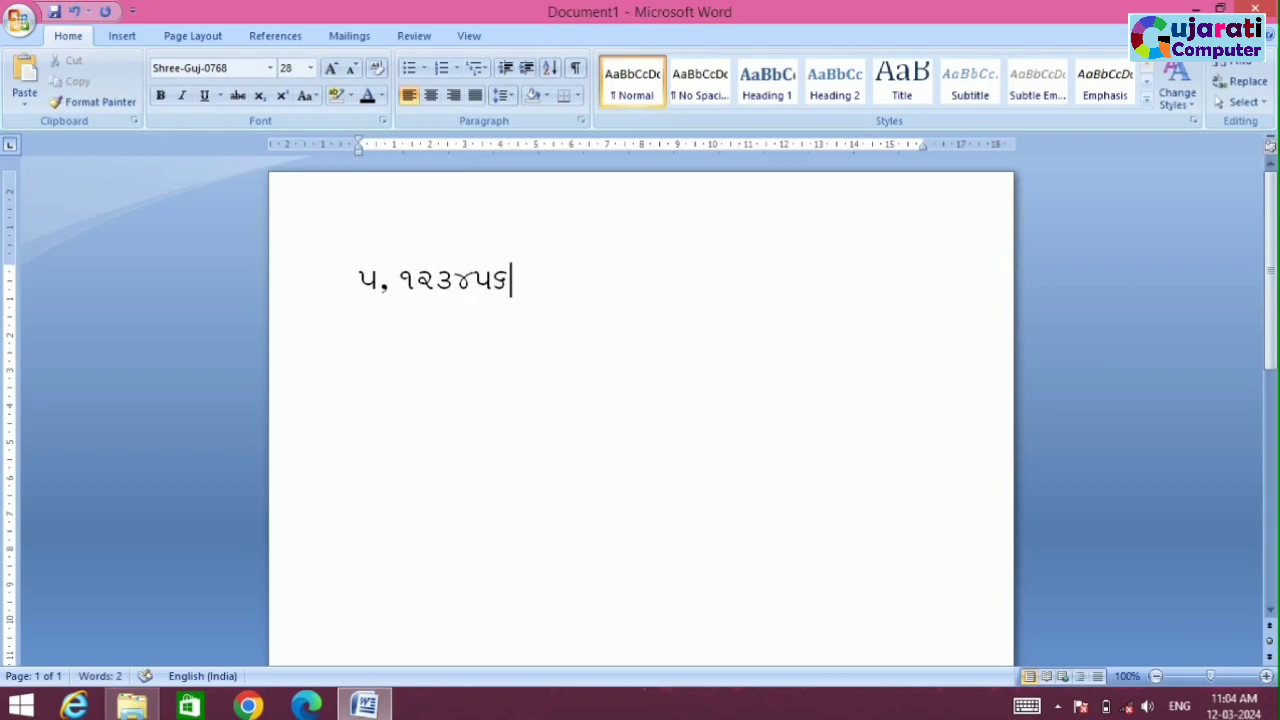
pyautogui.write('૭૮૯૦-=')
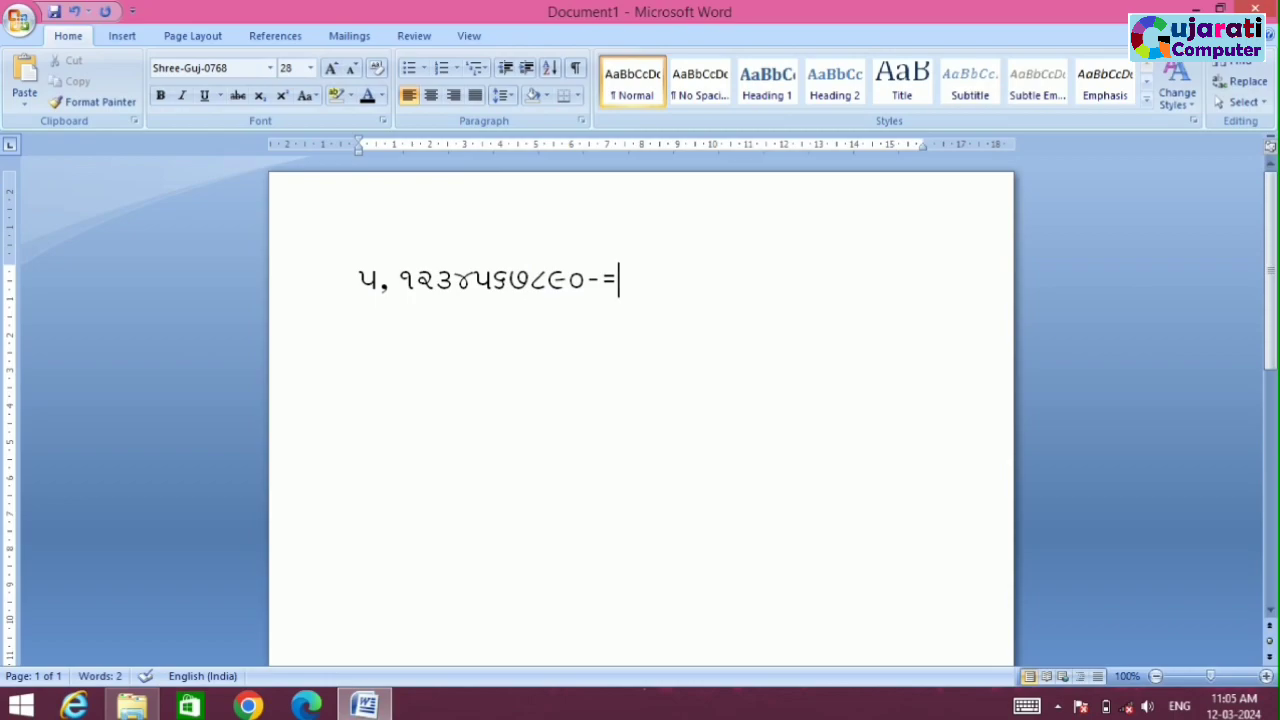
# Start a second line and enter the shifted number-row characters "રૂ! ડ × % ઘ । *"
pyautogui.press('Return')
pyautogui.write('qw')
pyautogui.press('BackSpace')
pyautogui.write('! ડ ×')
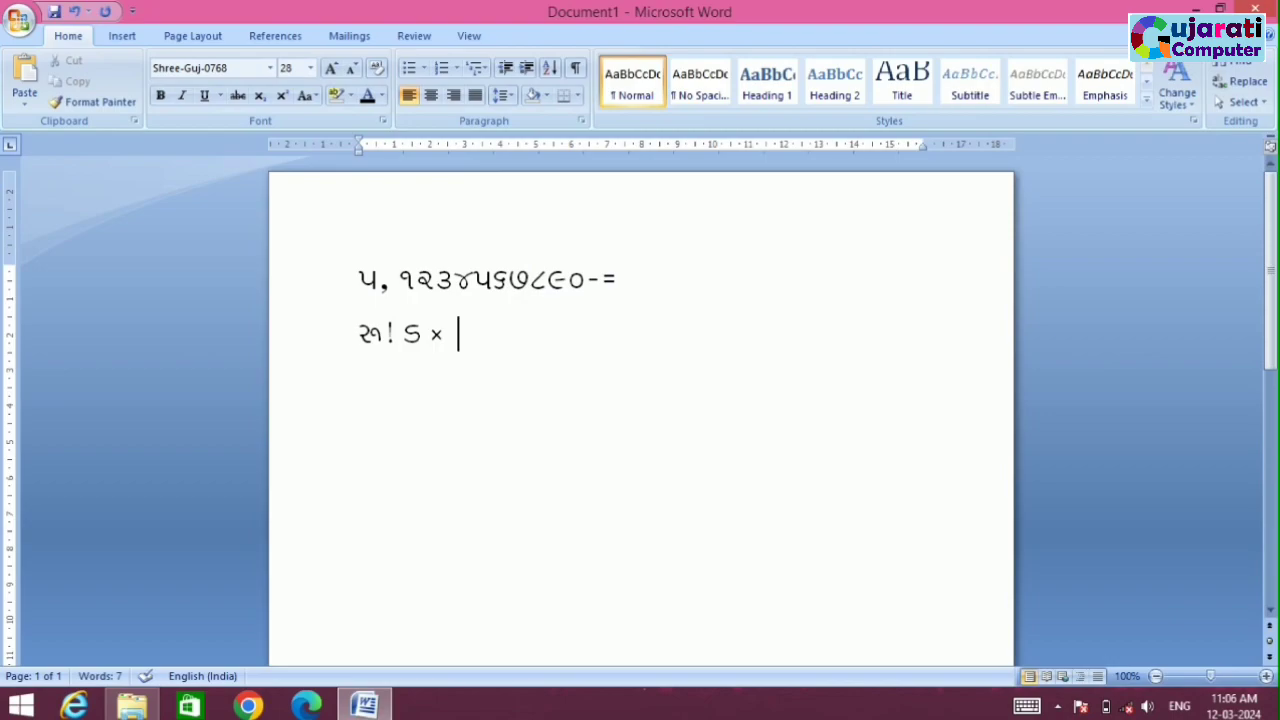
pyautogui.write('% ઘ ।')
pyautogui.write('।')
pyautogui.press('BackSpace')
pyautogui.write('*')
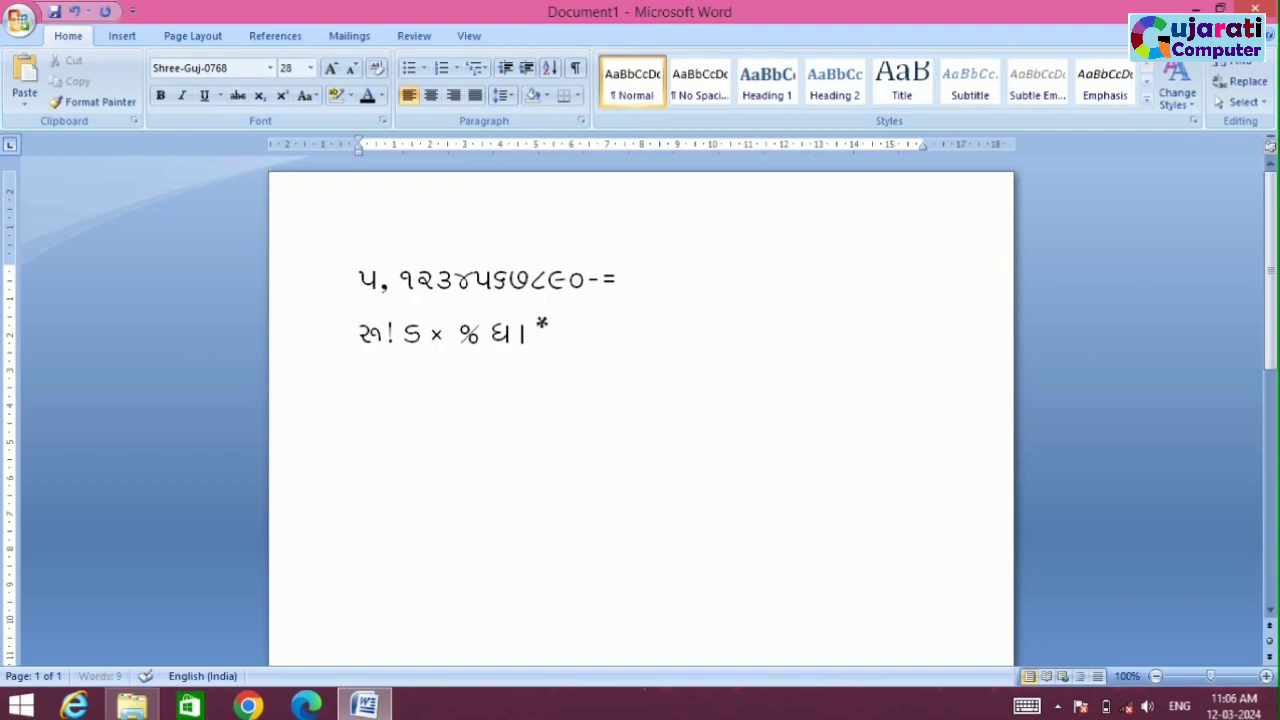
# Complete the second line with the characters "( ) ન +" and begin a third line
pyautogui.write('(')
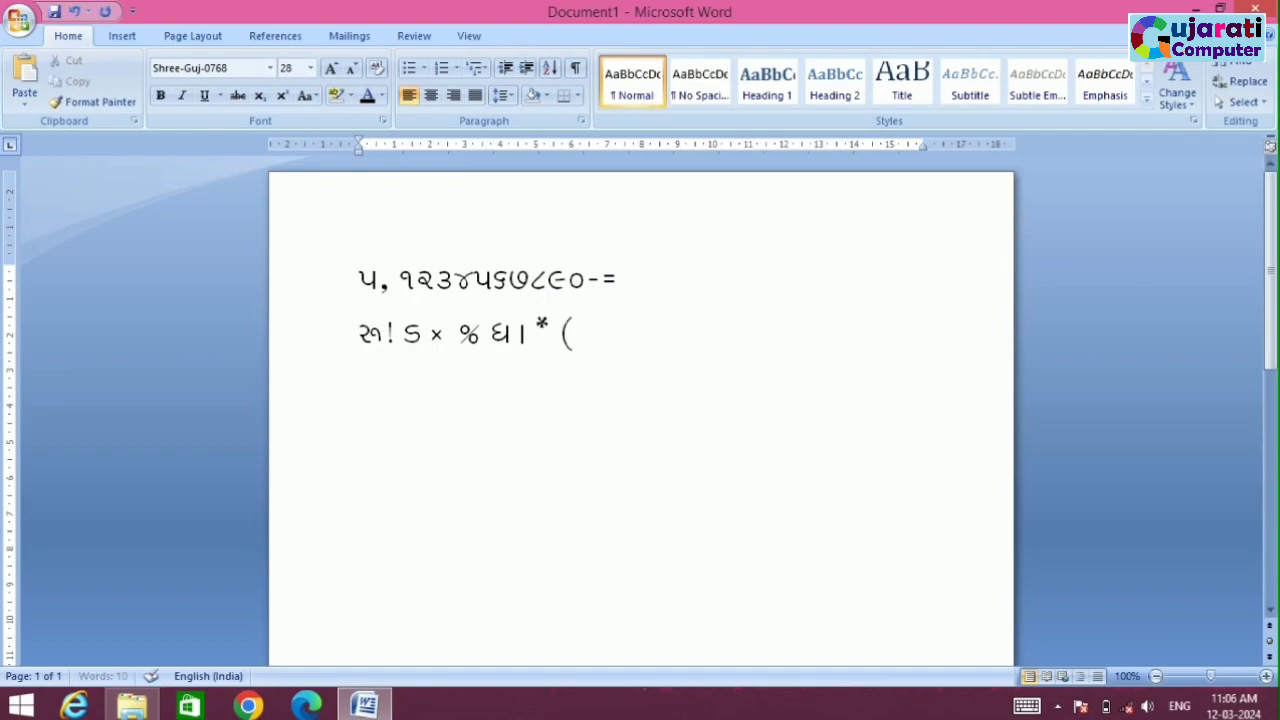
pyautogui.write(')')
pyautogui.write('n')
pyautogui.press('BackSpace')
pyautogui.write('n')
pyautogui.write(' +')
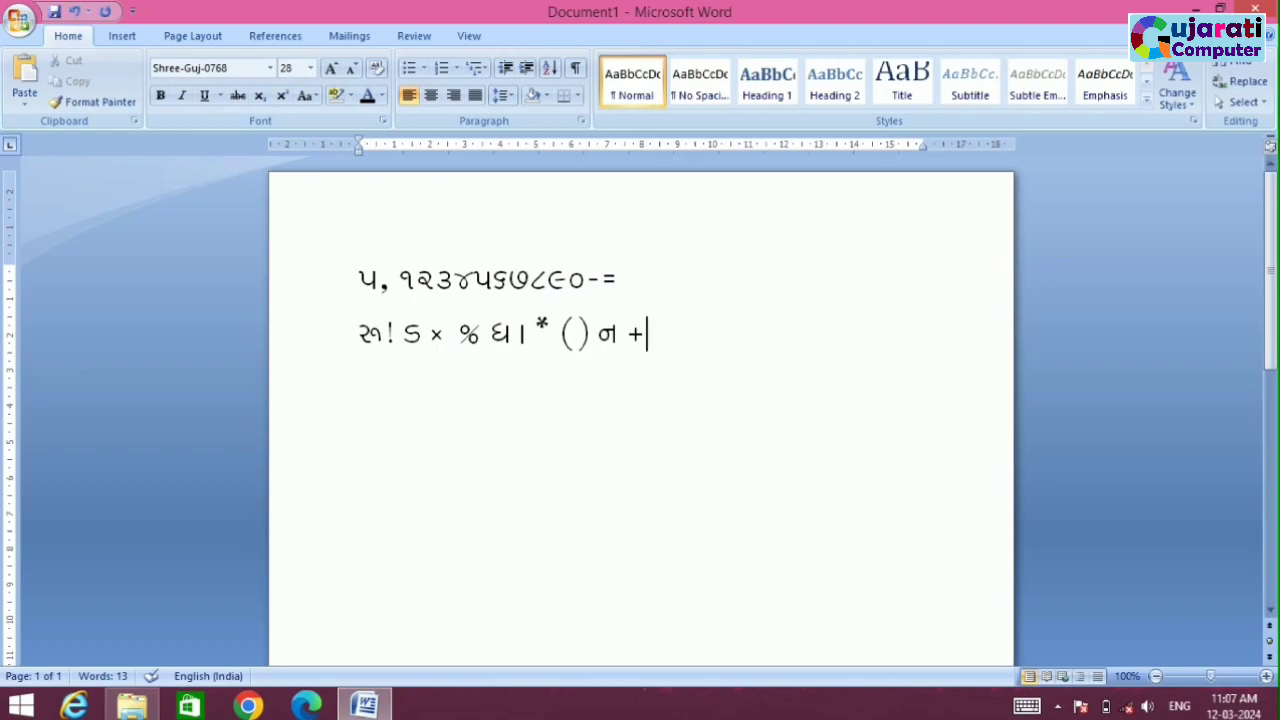
pyautogui.press('Return')
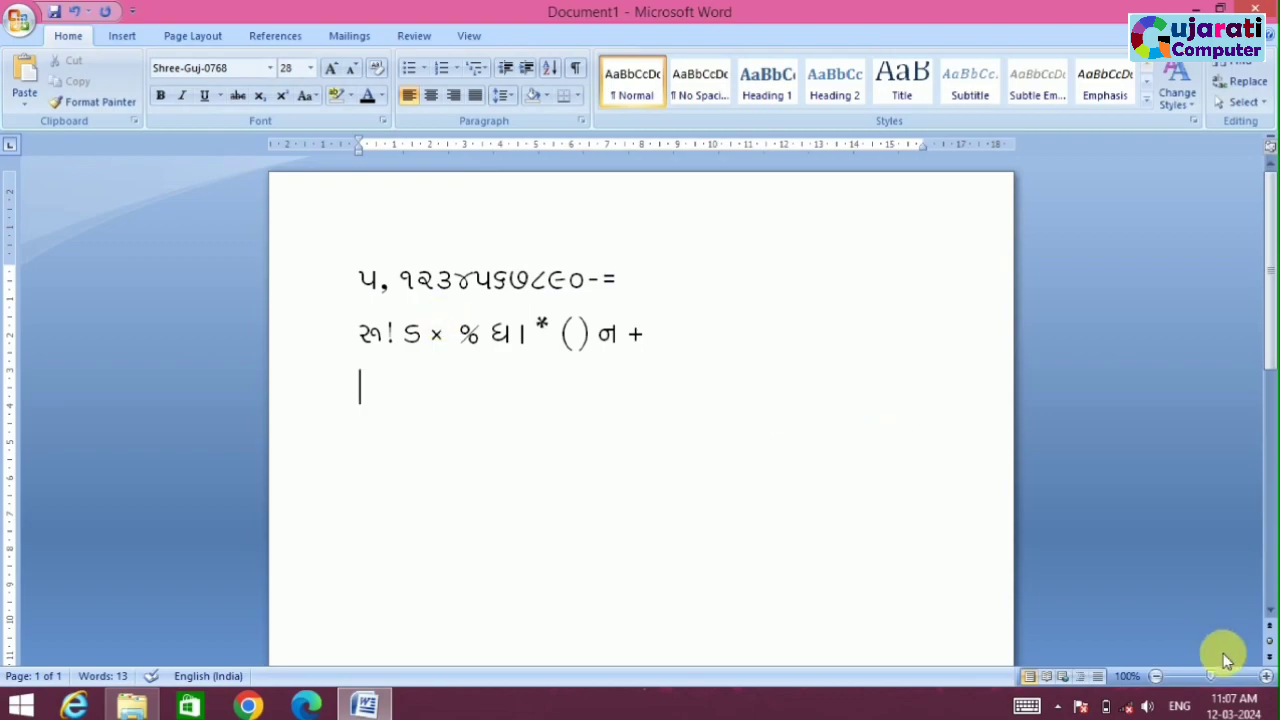
# Enlarge the document view to 150% with the two typed lines and the empty third line in sight
pyautogui.click(1267, 677)
pyautogui.click(1267, 677)
pyautogui.click(1267, 677)
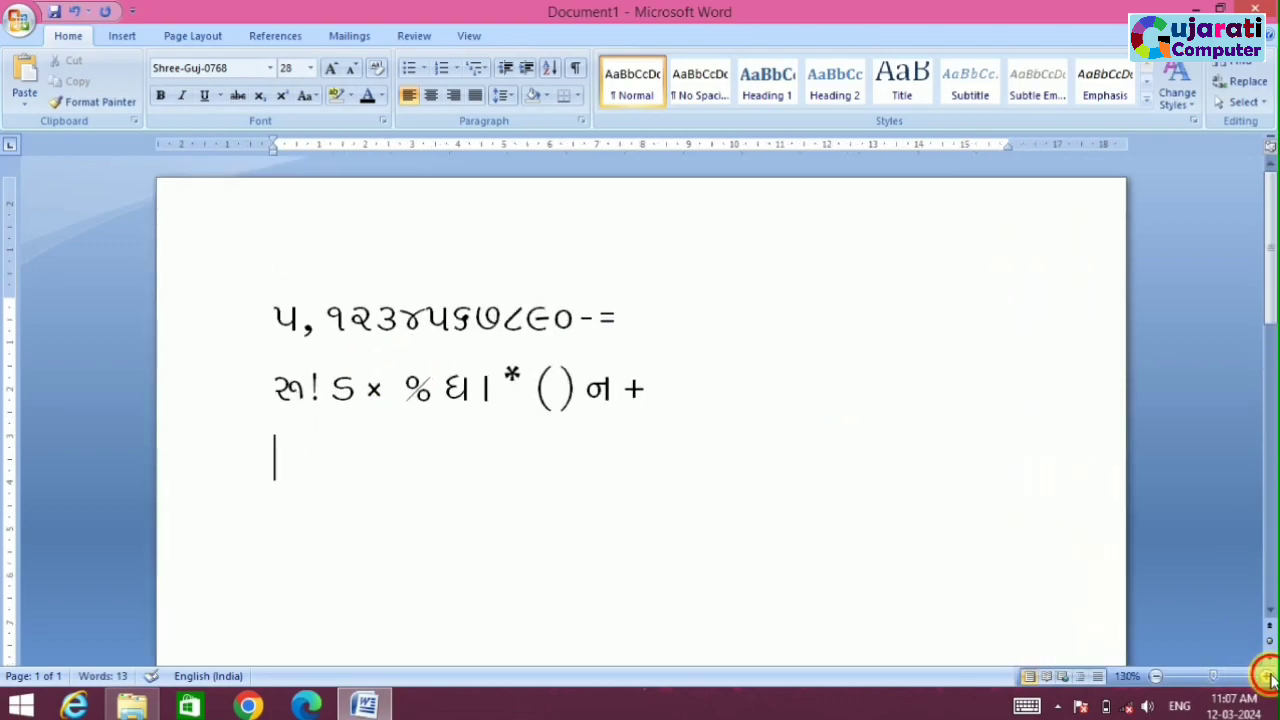
pyautogui.click(1267, 677)
pyautogui.click(1267, 677)
pyautogui.scroll(-3, 1094, 486)
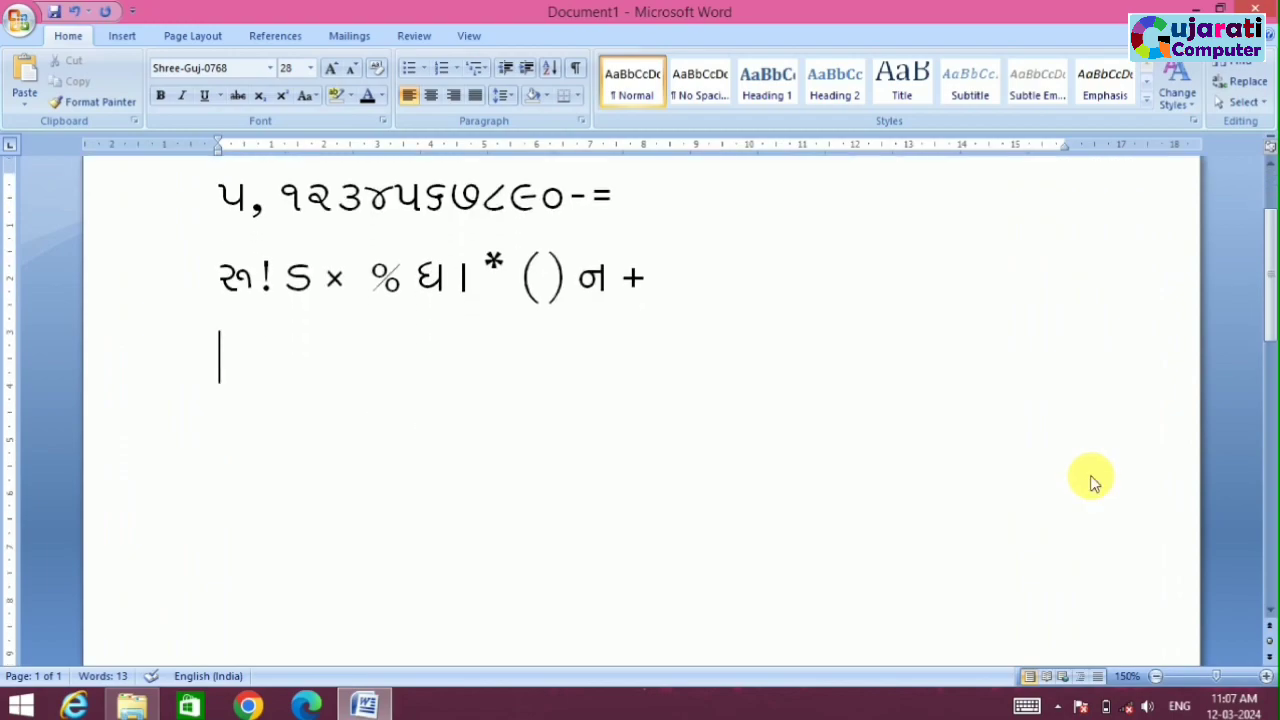
# On the third line, enter the unshifted letter-row characters "િ ૂ ય િ", separated by tabs
pyautogui.write('q')
pyautogui.press('Tab')
pyautogui.write('w')
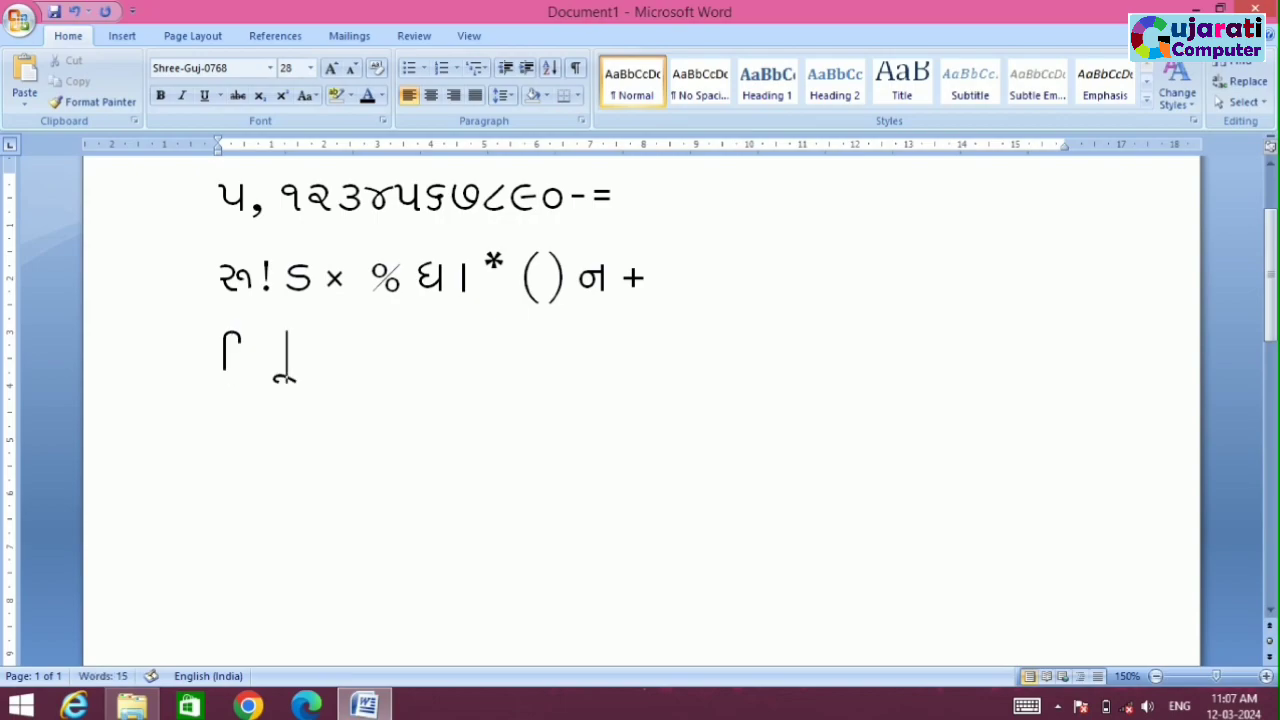
pyautogui.press('Tab')
pyautogui.write('e')
pyautogui.press('Tab')
pyautogui.write('q')
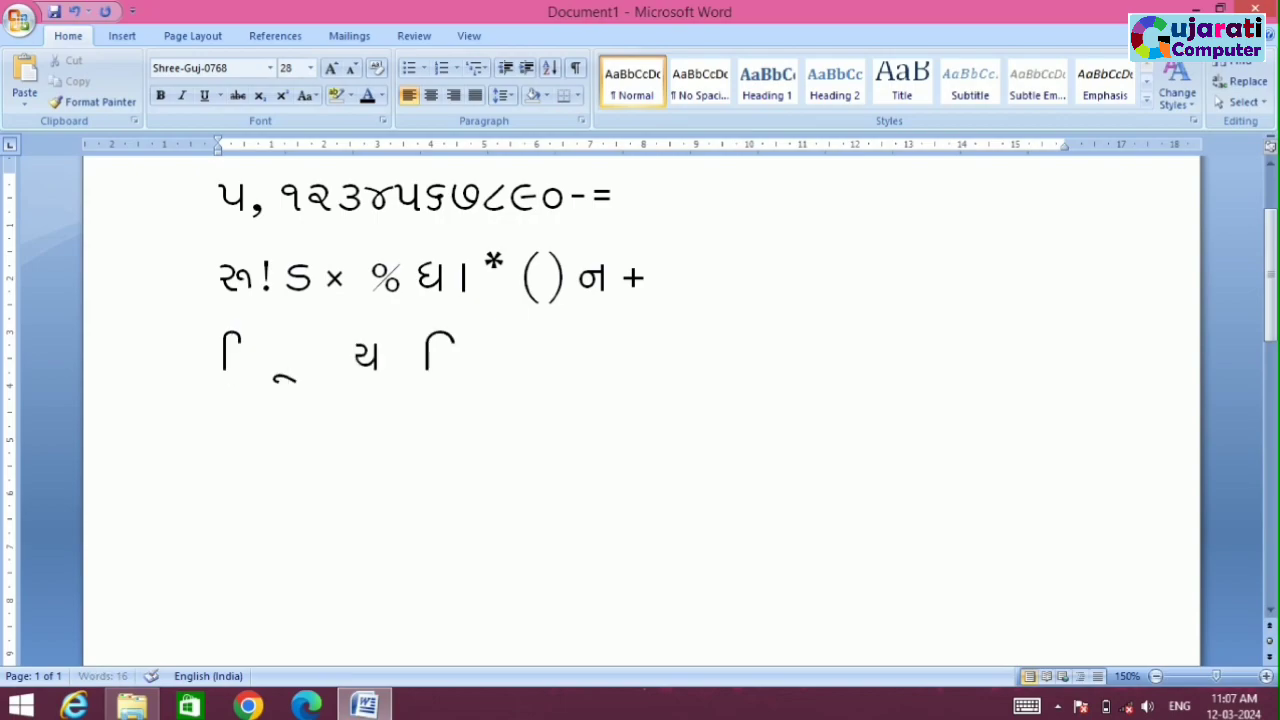
# Continue the third line with the tab-separated characters "િં ુ ી શ જ્ઞ"
pyautogui.press('Tab')
pyautogui.write('Q')
pyautogui.press('Tab')
pyautogui.write('W')
pyautogui.press('Tab')
pyautogui.write('u')
pyautogui.press('Tab')
pyautogui.write('i')
pyautogui.press('Tab')
pyautogui.write('o')
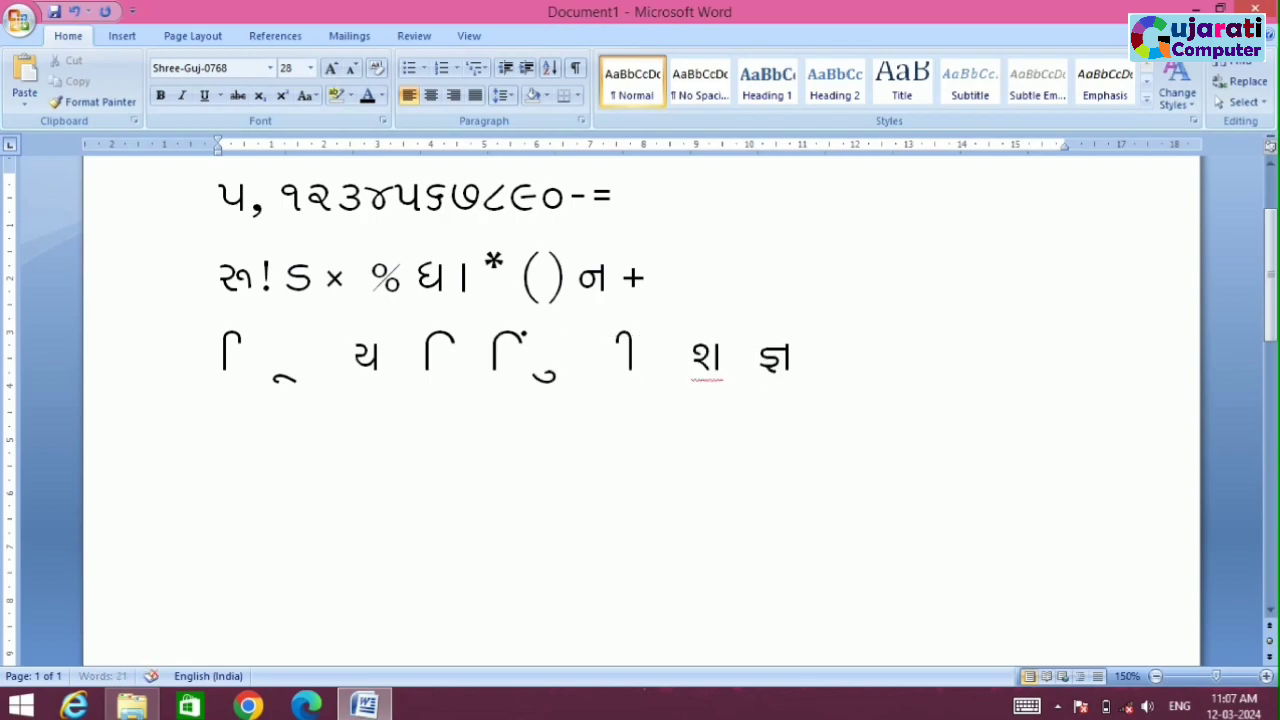
# Complete the third line with the danda "।" and the vowel signs "િ" and "ીં"
pyautogui.press('Tab')
pyautogui.write('p')
pyautogui.press('Tab')
pyautogui.write('[]')
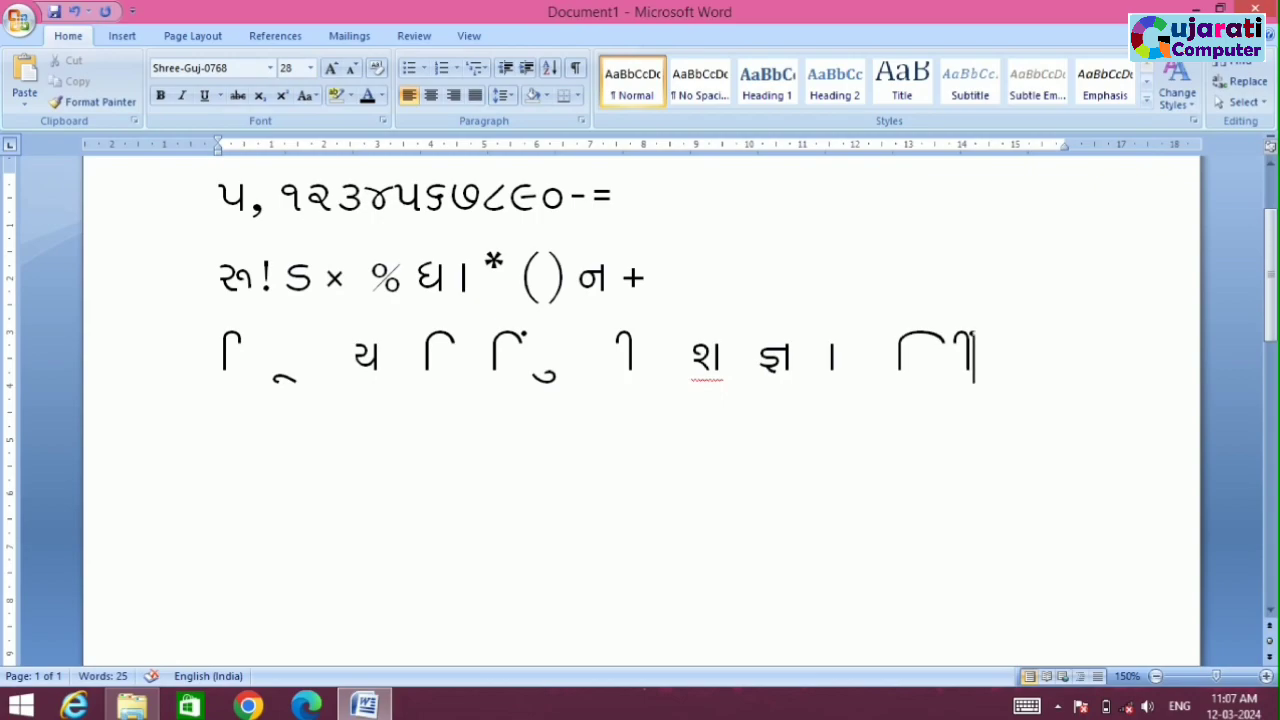
# Start a fourth line and enter the shifted letter-row characters "ચ ઠ છ ઝ ઢ ઞ ઈં ઘ ઙ રુ", ending with a hooked "ી" vowel sign
pyautogui.press('Return')
pyautogui.write('Q W ')
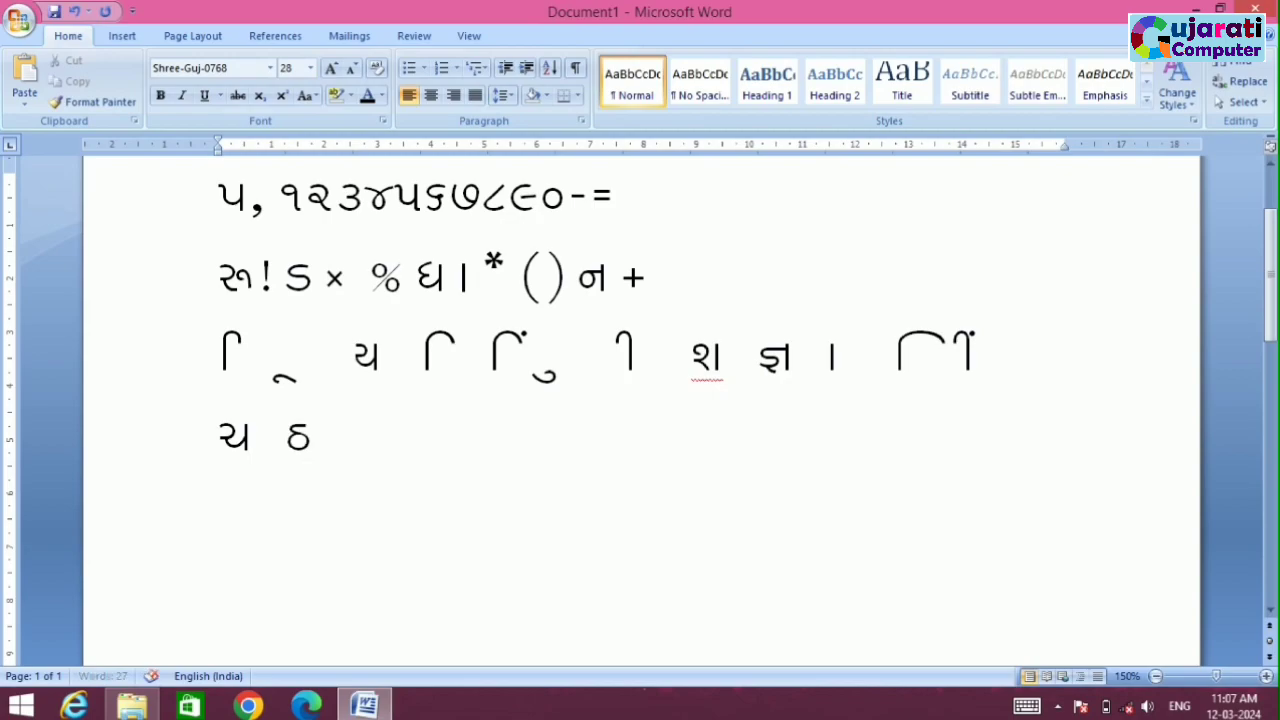
pyautogui.write('E')
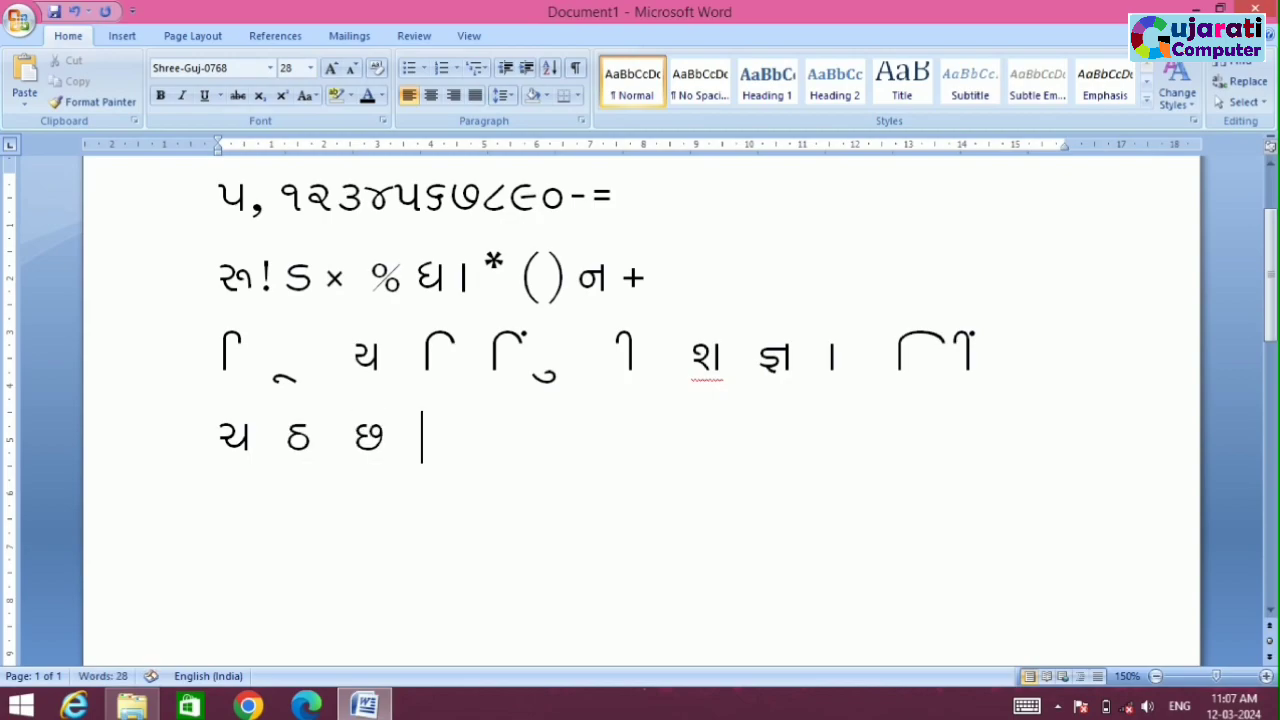
pyautogui.write(' R T Y')
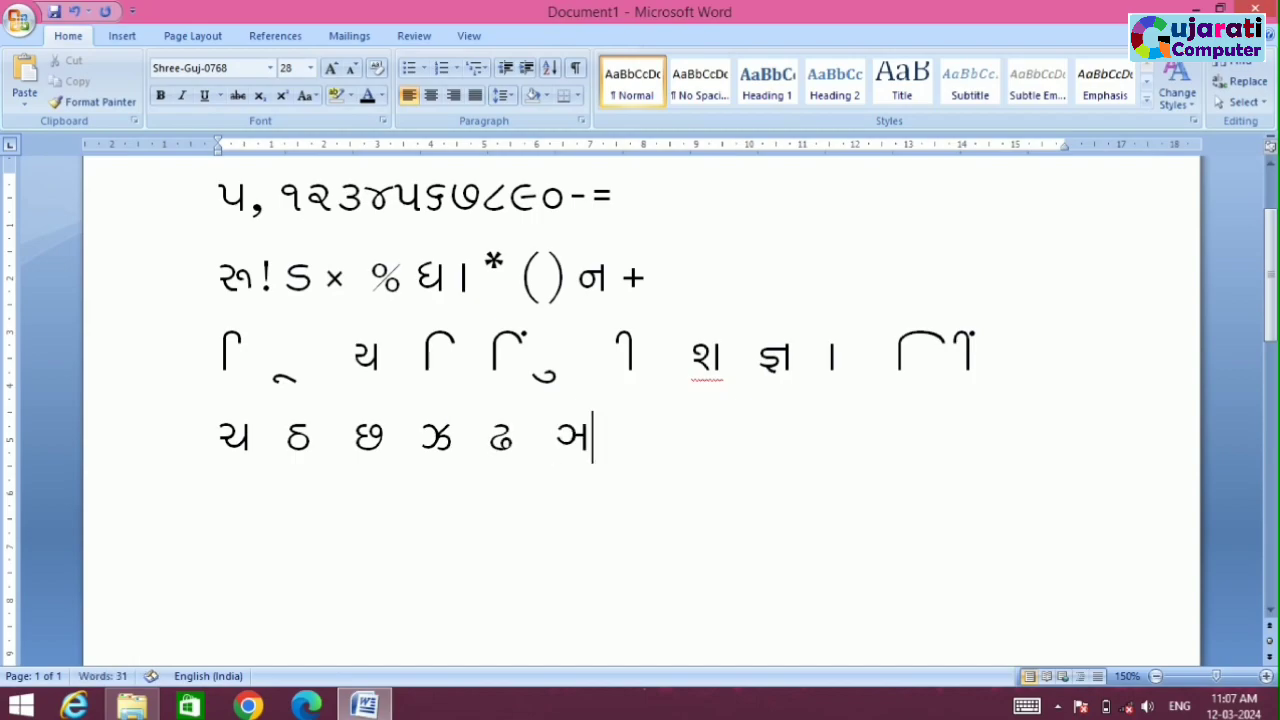
pyautogui.write(' U')
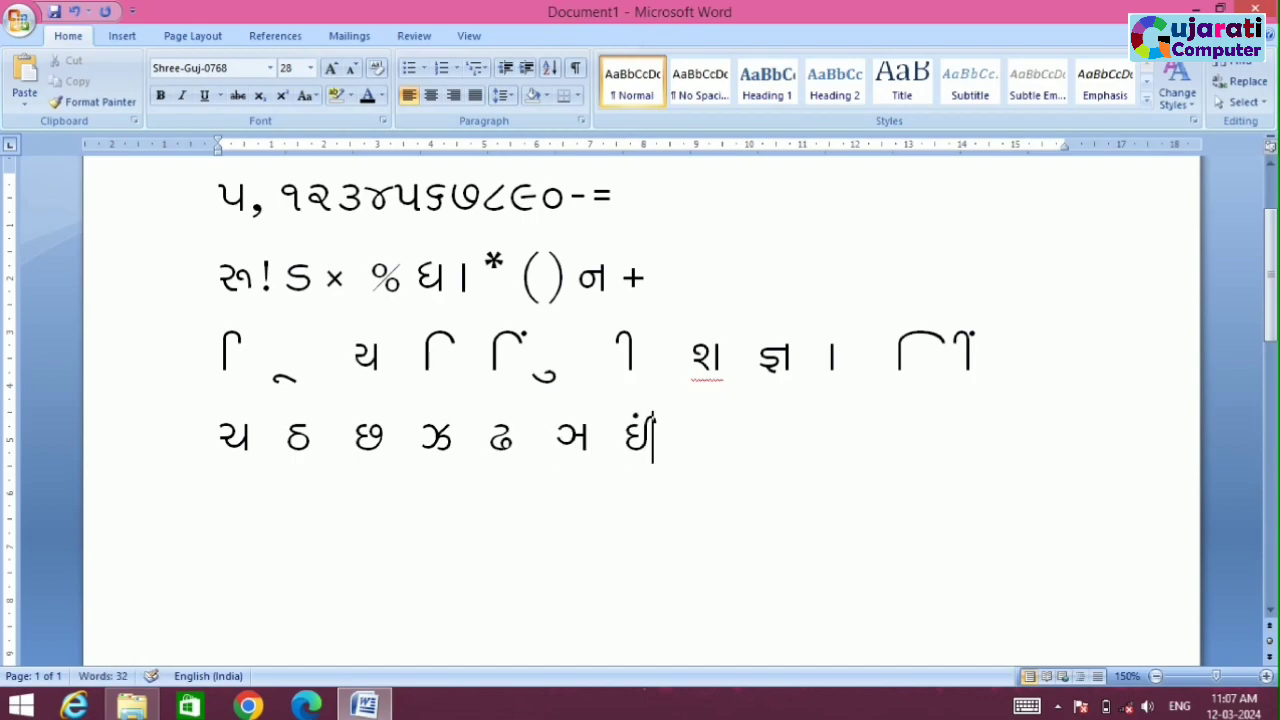
pyautogui.write(' I O P')
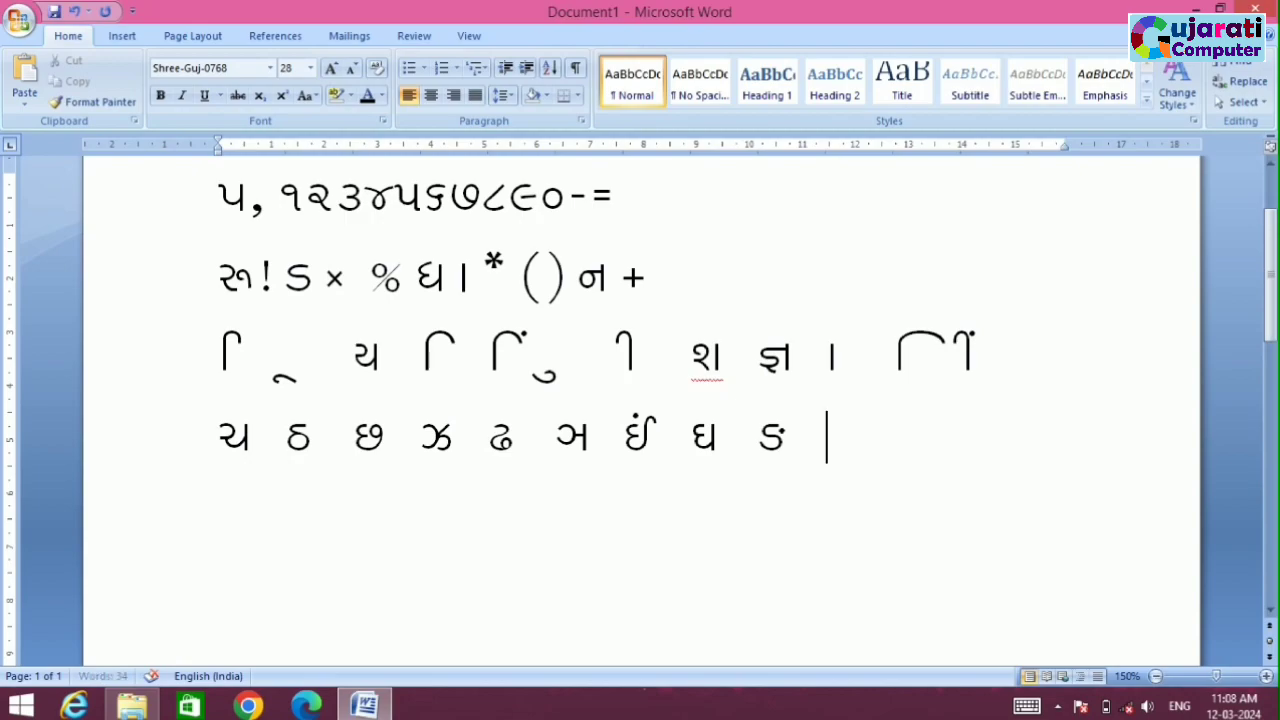
pyautogui.write(' {')
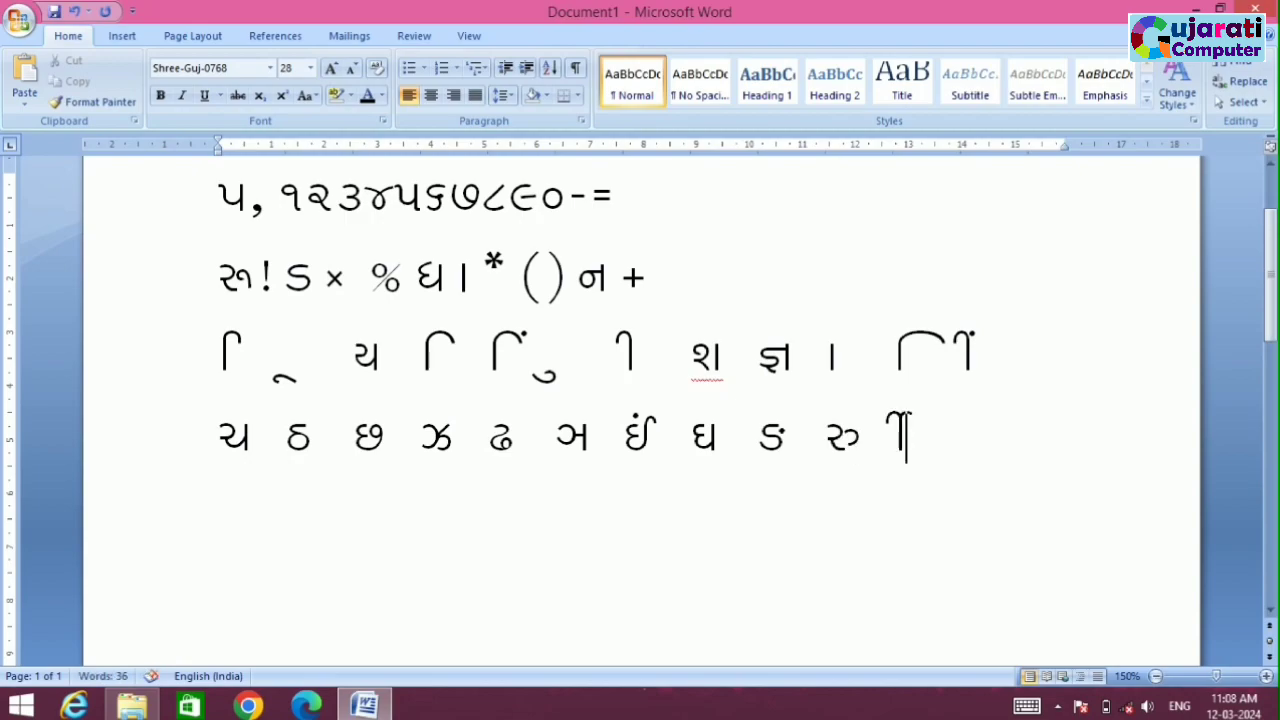
# Start a fifth line and enter the home-row characters "ફત મ ર લ વ ષ સ હ ; ’ થ"
pyautogui.press('Return')
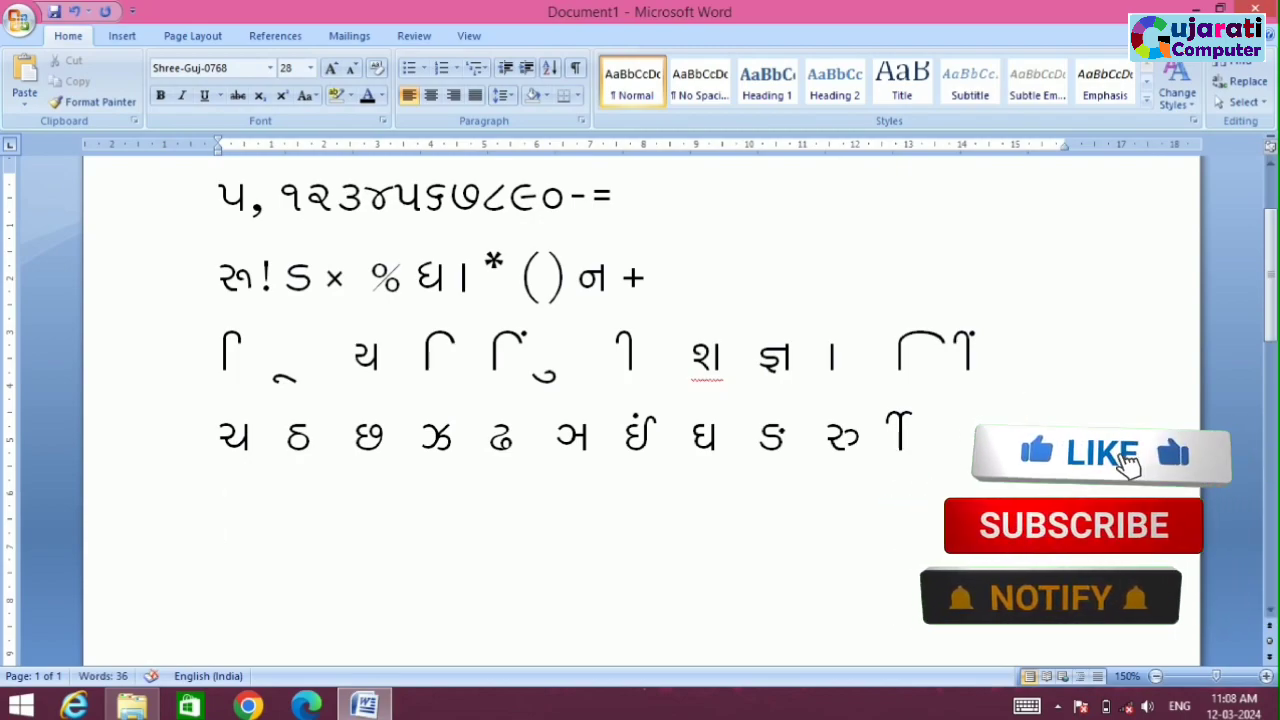
pyautogui.write('ફ')
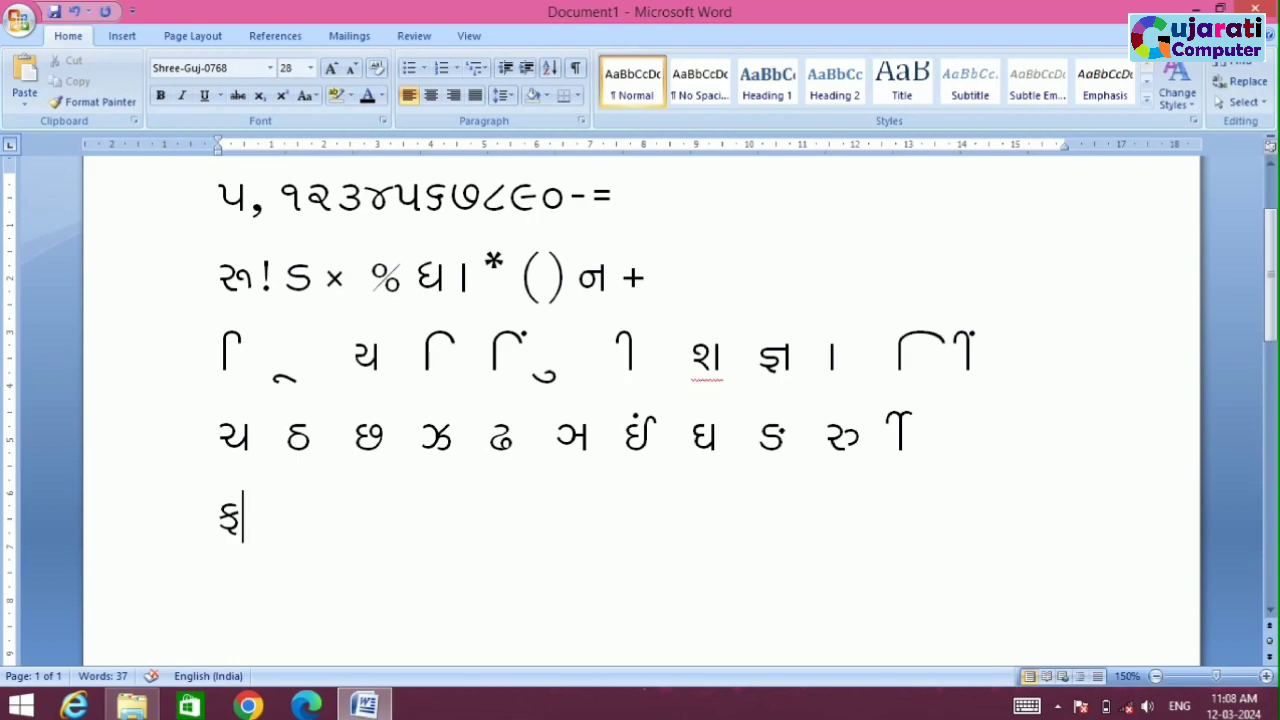
pyautogui.write('ત')
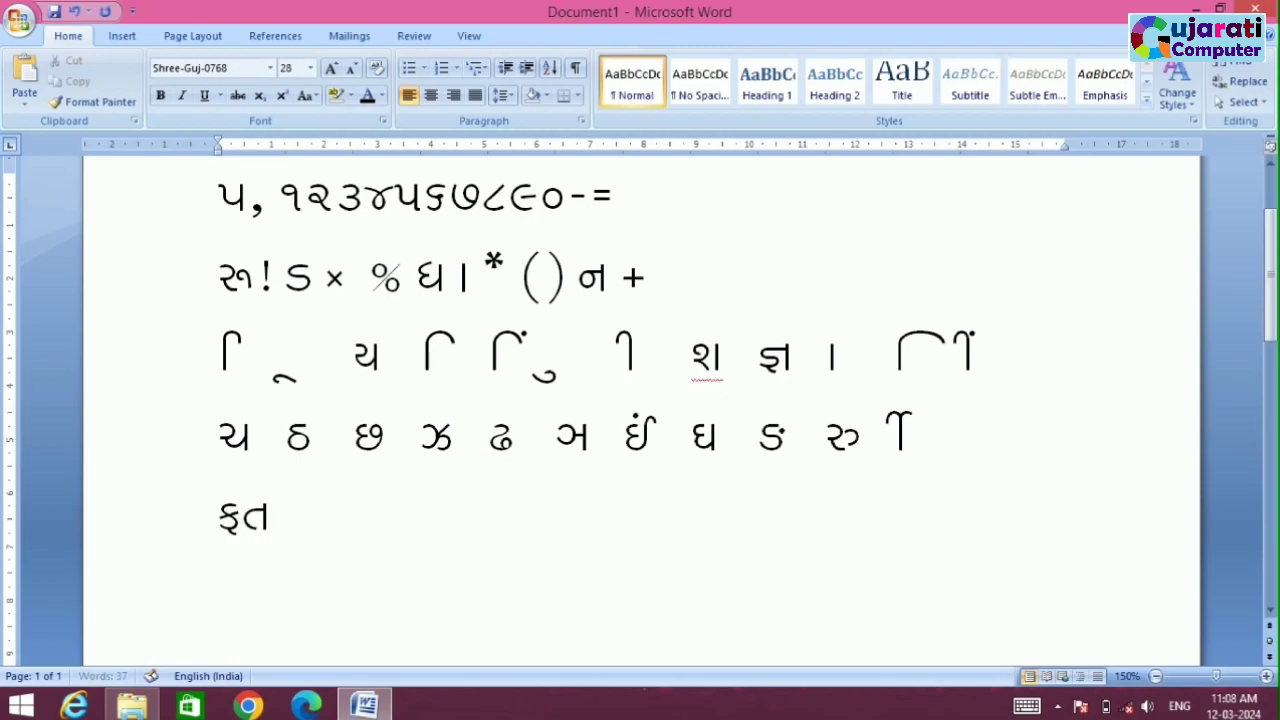
pyautogui.write(' મ ર')
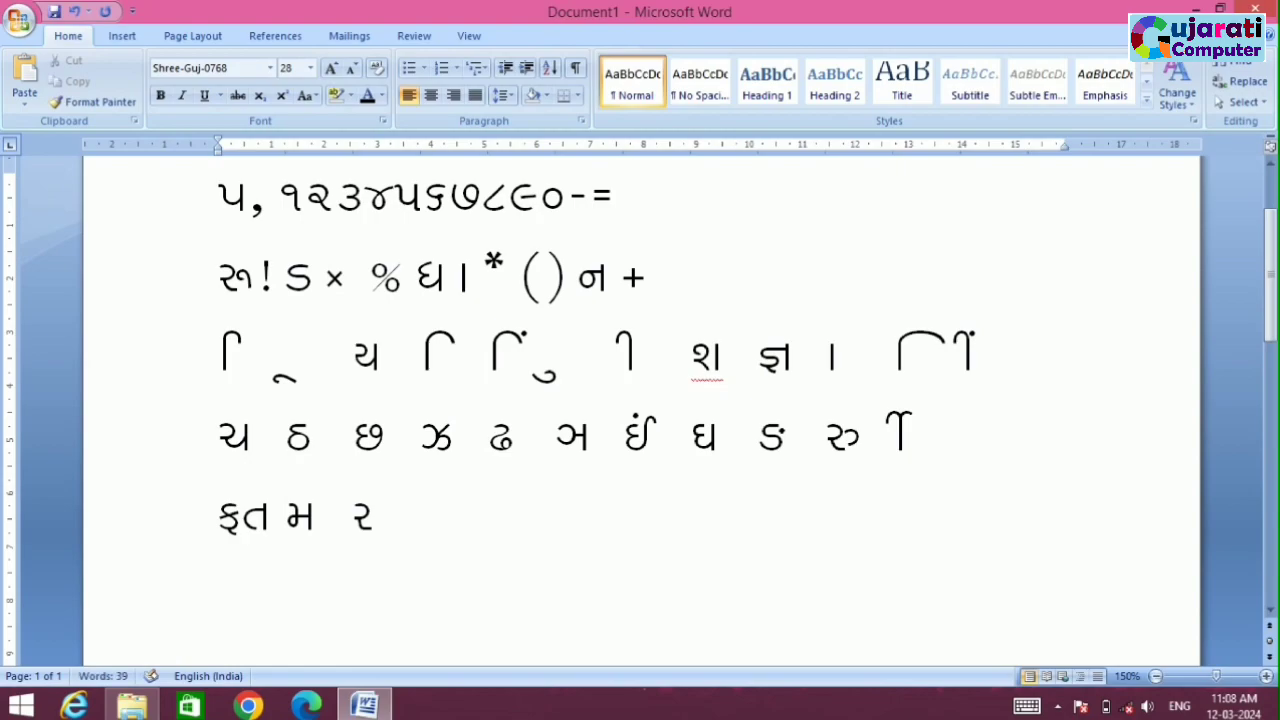
pyautogui.write(' લ વ')
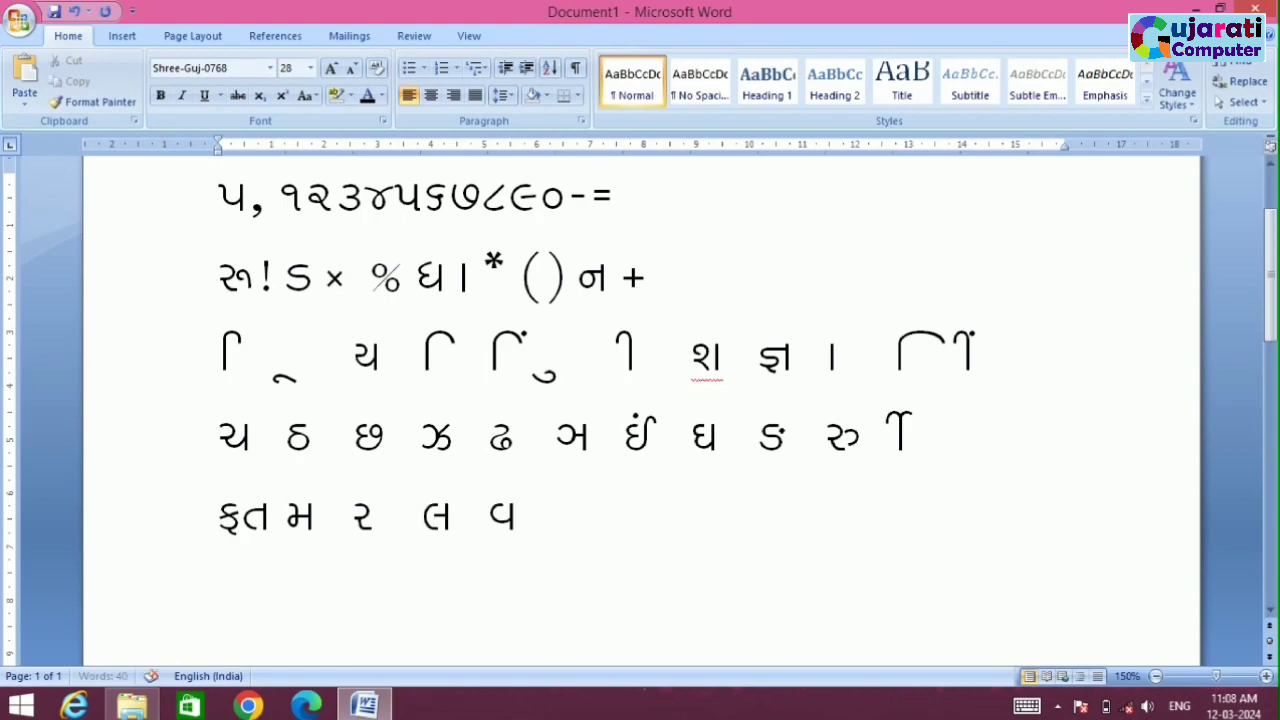
pyautogui.write(' ષ સ હ')
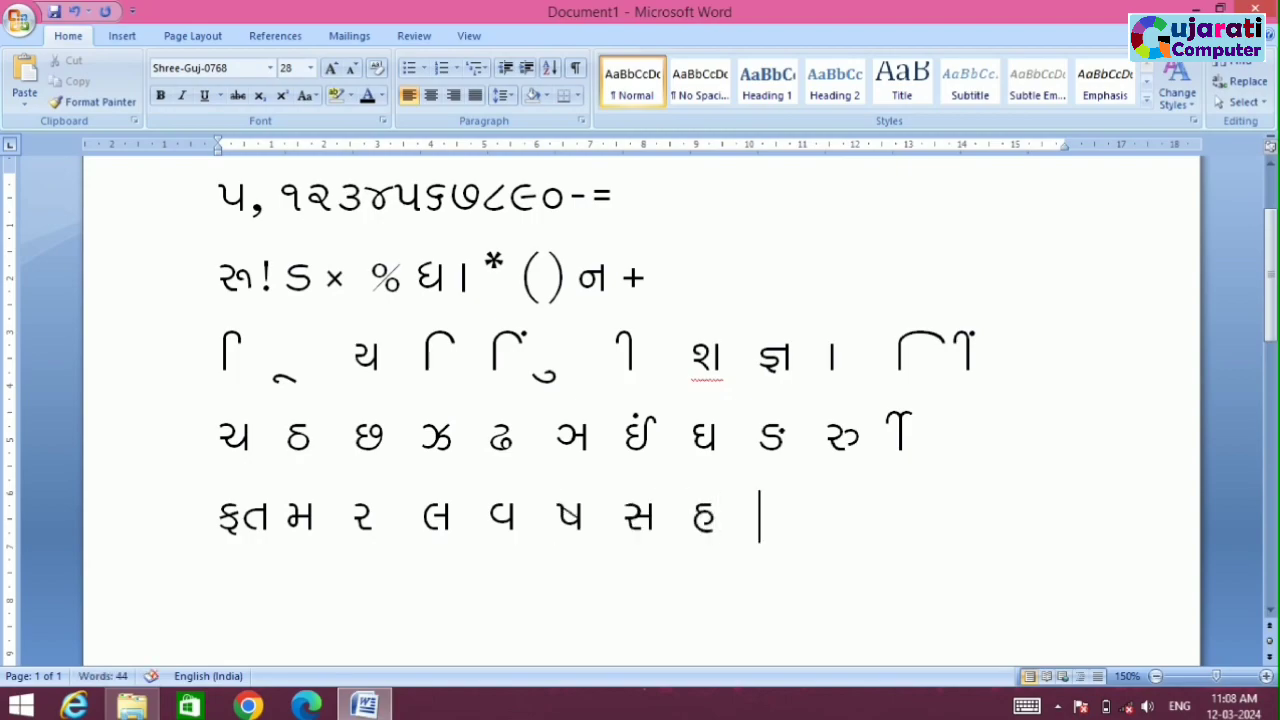
pyautogui.write(' ;')
pyautogui.write(" '")
pyautogui.write(' થ')
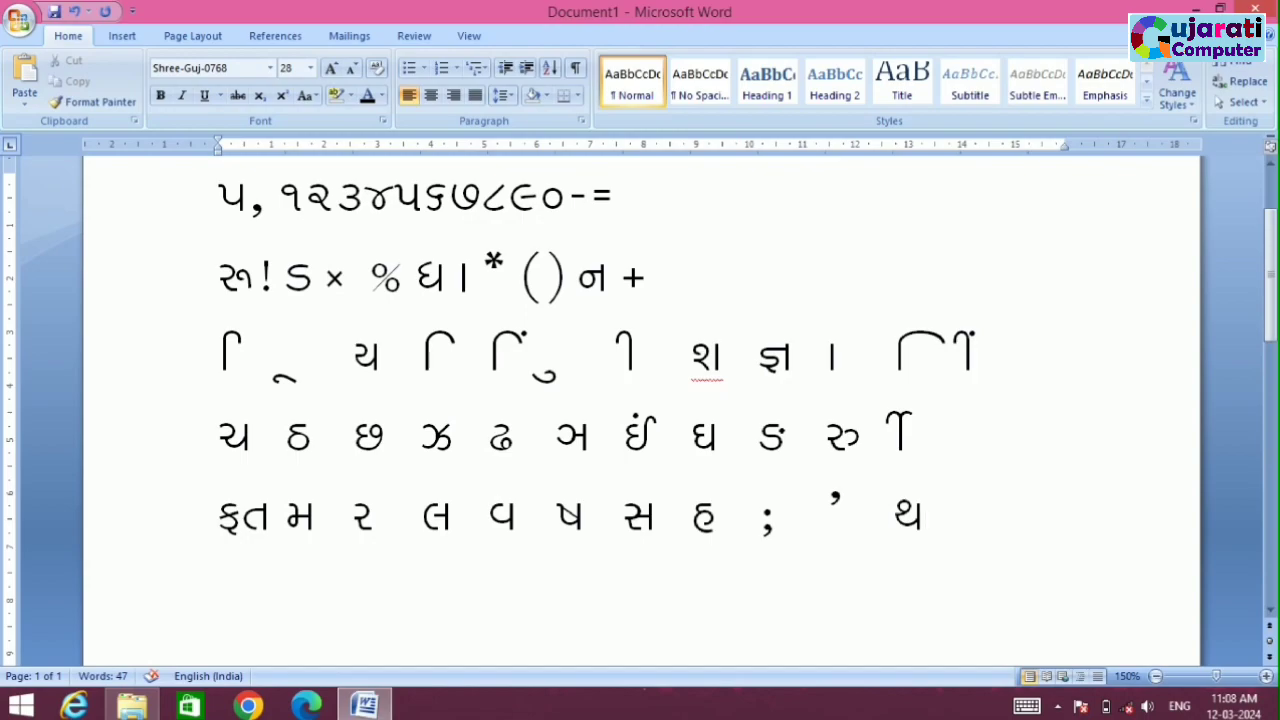
# Start a sixth line and enter the shifted home-row characters "અ જ ઉ ઋ ૠ ઈં ઉં ઊં"
pyautogui.press('Return')
pyautogui.write('અ')
pyautogui.write('જ ઉ ઋઋઃ')
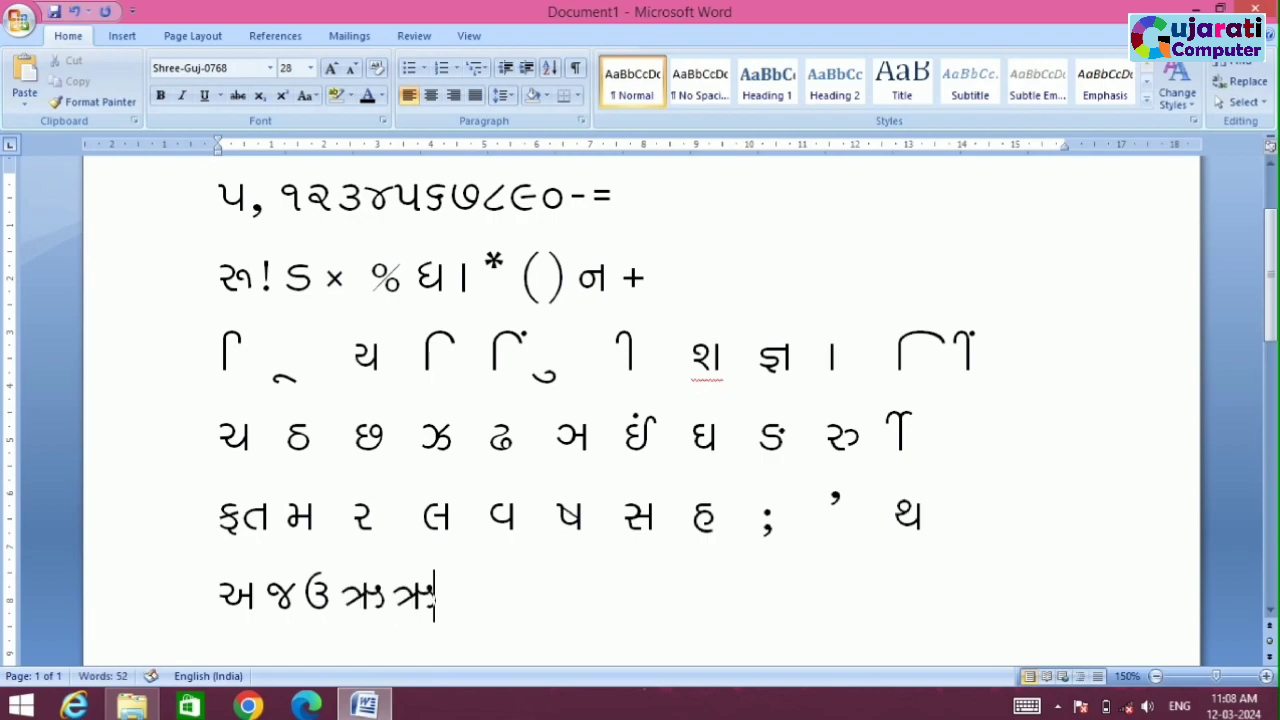
pyautogui.press('BackSpace')
pyautogui.write('ૠ')
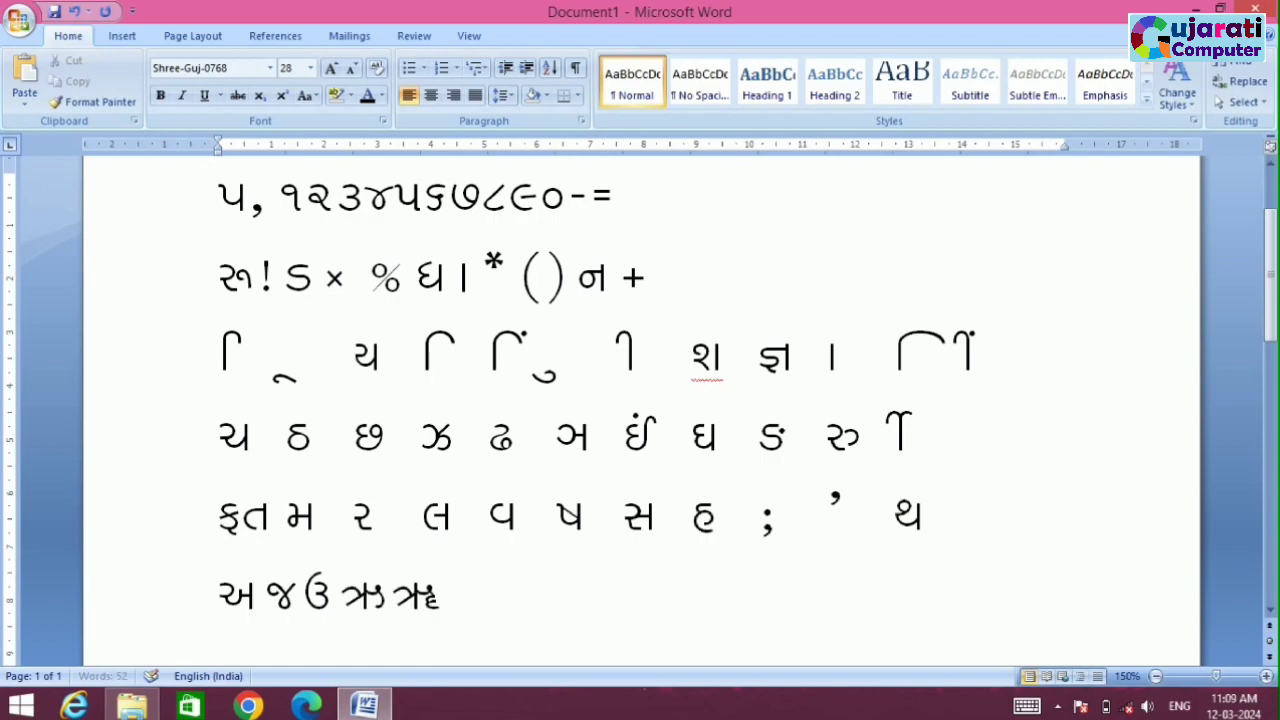
pyautogui.press('BackSpace')
pyautogui.write('ઋ')
pyautogui.press('BackSpace')
pyautogui.write('ૠ ઈં ઉં ઊં')
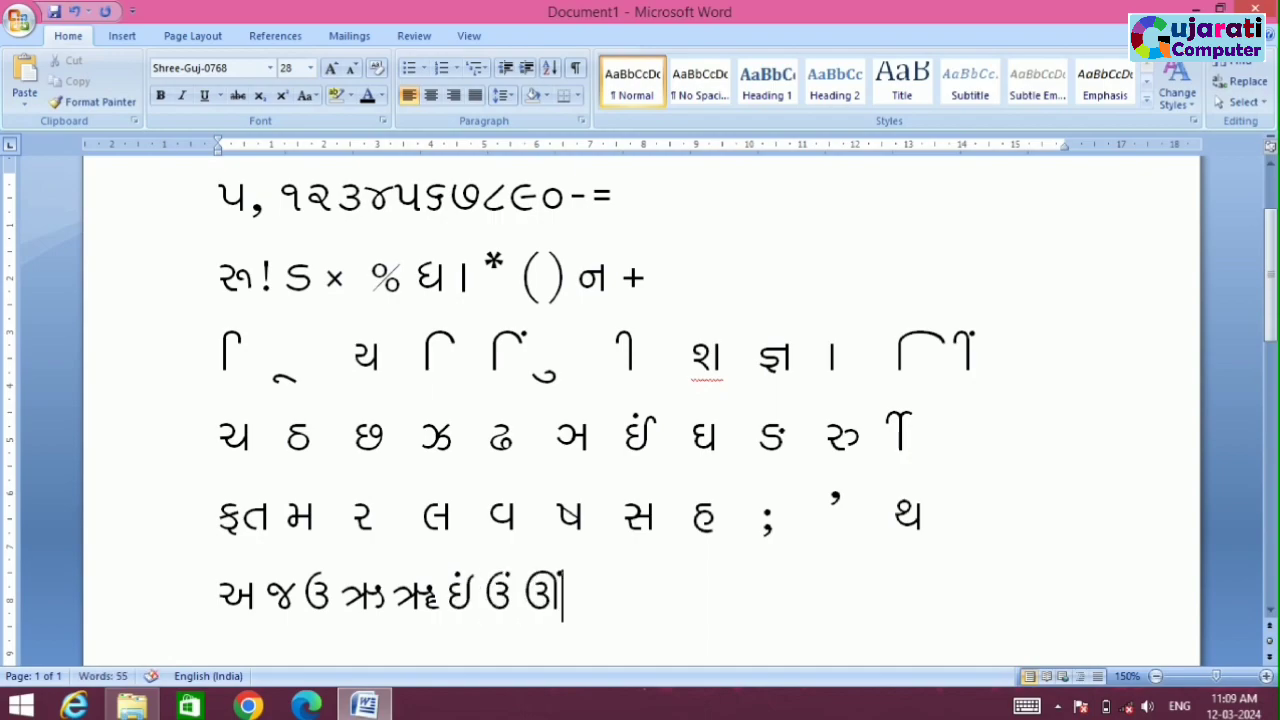
# Complete the sixth line with "ક : ‘ ૂ" and begin a seventh line
pyautogui.write(' ક')
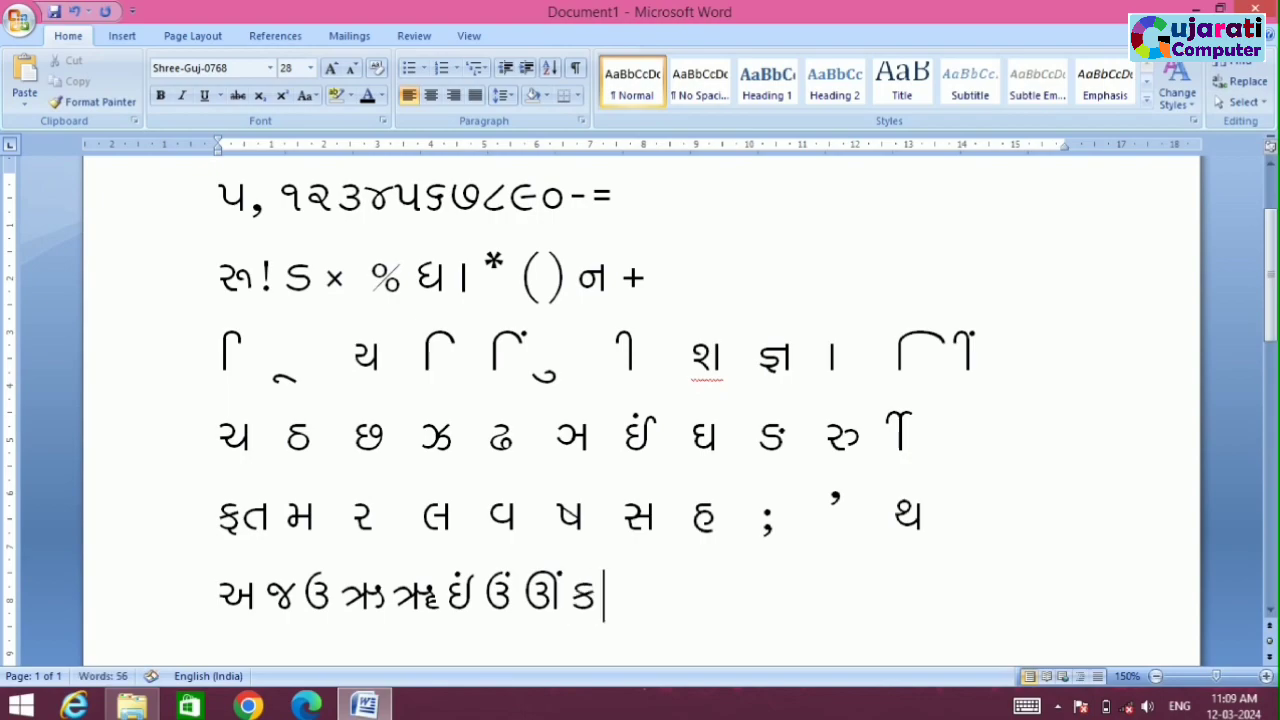
pyautogui.write(' : ‘ ૂ')
pyautogui.press('Return')
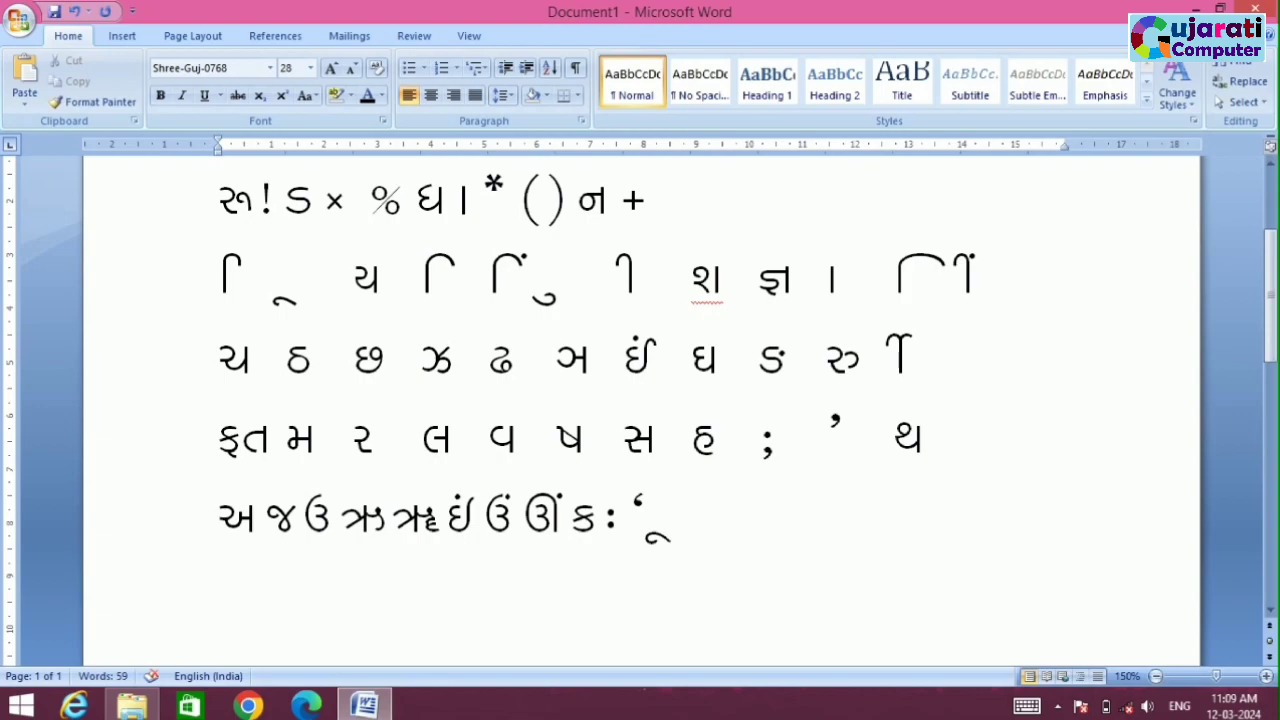
# Enter the lower-row characters from the "ુ" sign through "ભ દ બ ક્ષ", with a space separating "દ" from "બ"
pyautogui.write('zxc')
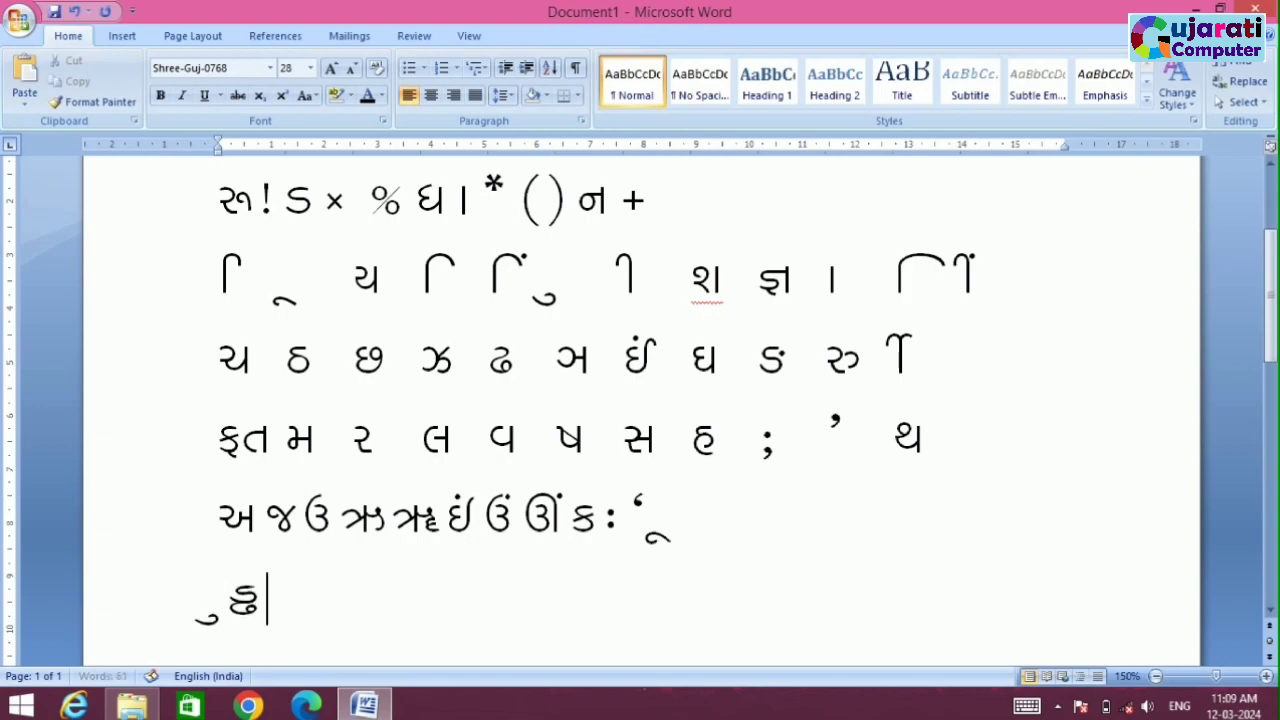
pyautogui.write('v')
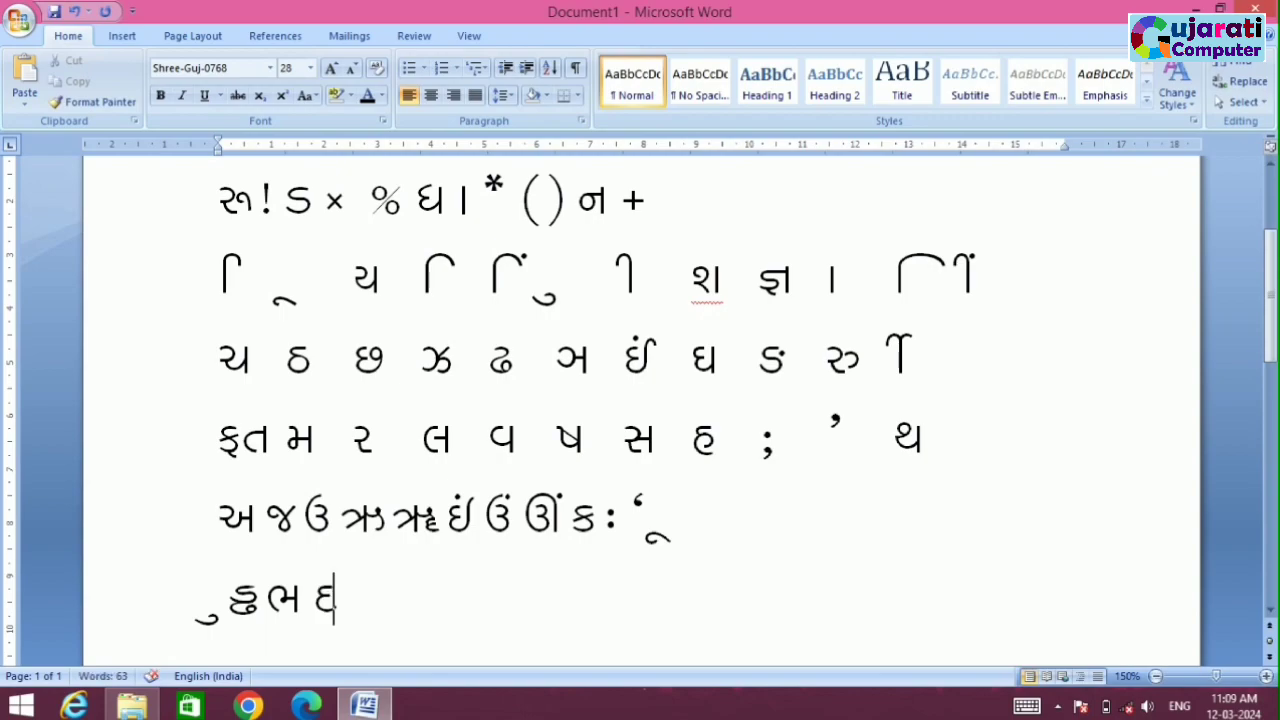
pyautogui.write('b n')
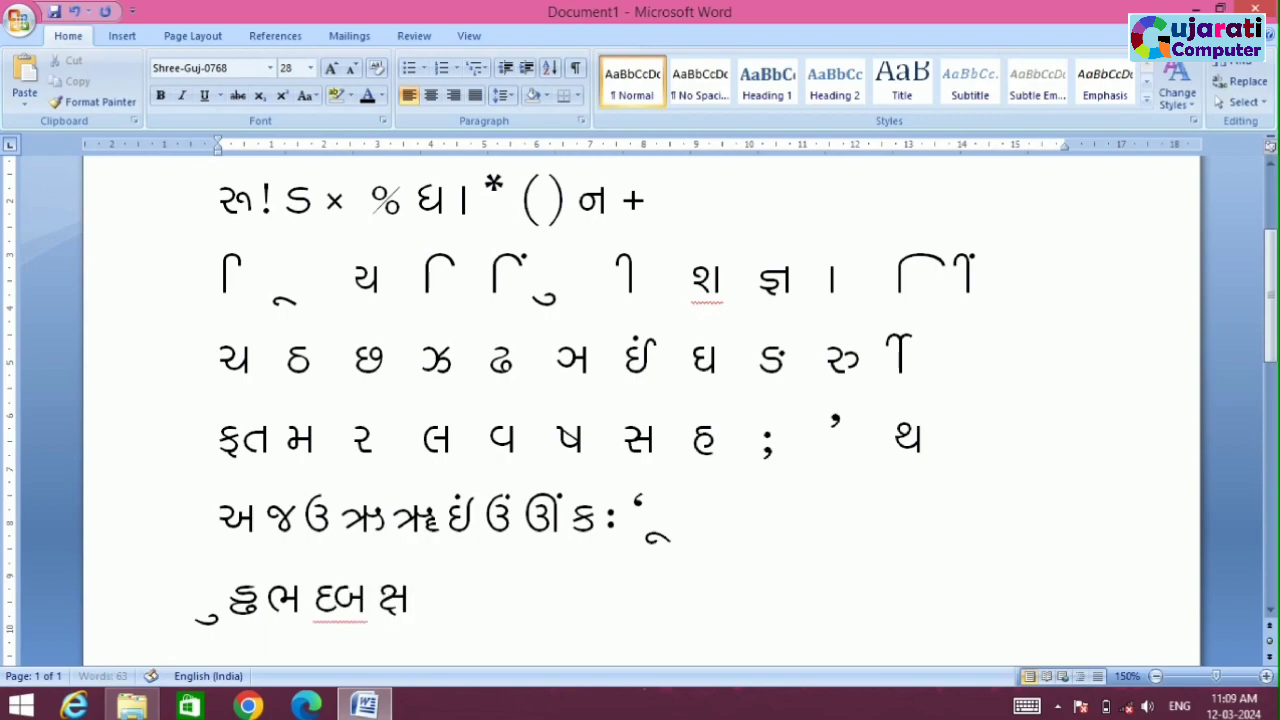
pyautogui.press('Left')
pyautogui.press('Left')
pyautogui.press('Left')
pyautogui.press('Left')
pyautogui.press('End')
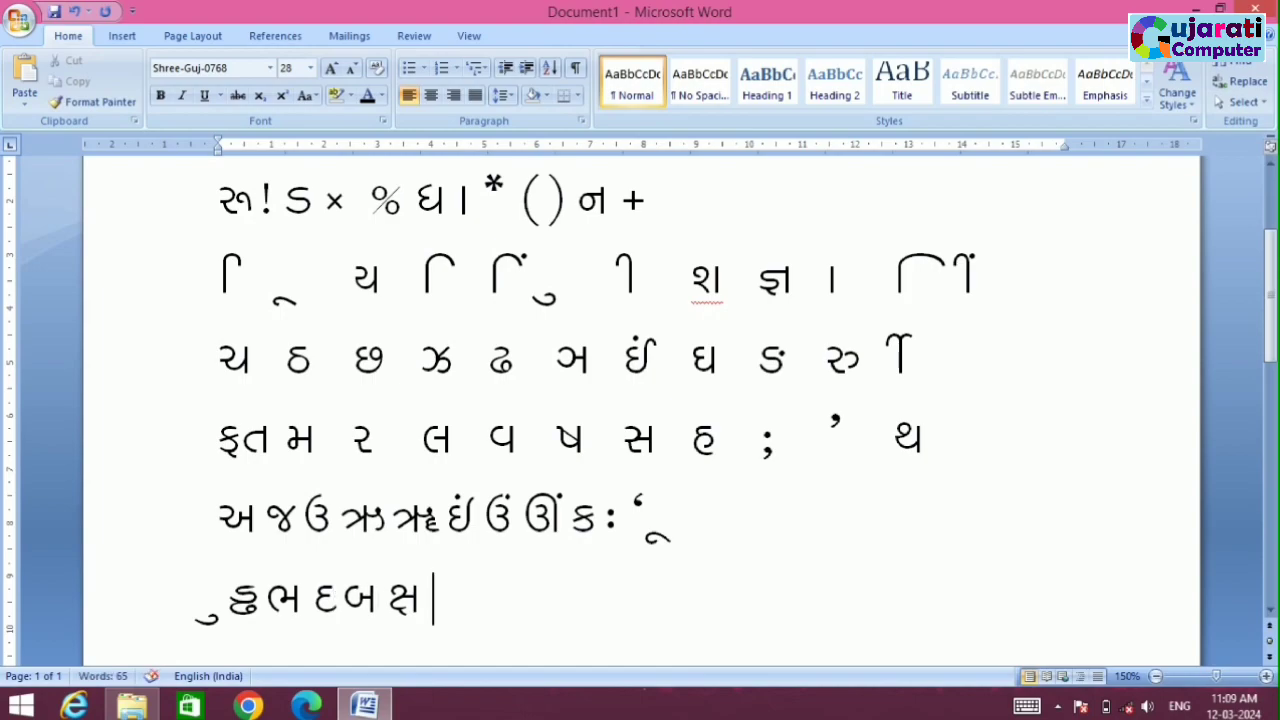
# Complete the seventh line with "ળ , . /" and begin an eighth line
pyautogui.write('m')
pyautogui.write(' , ')
pyautogui.write('.')
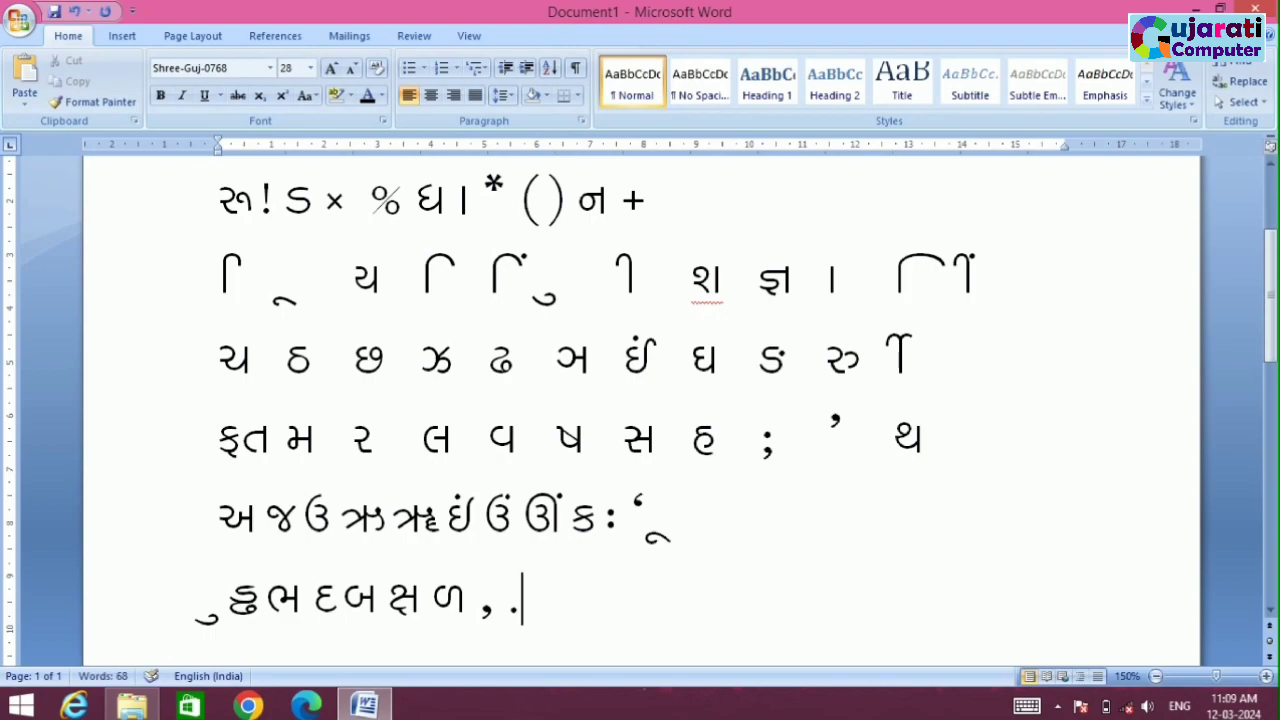
pyautogui.write(' /')
pyautogui.press('Return')
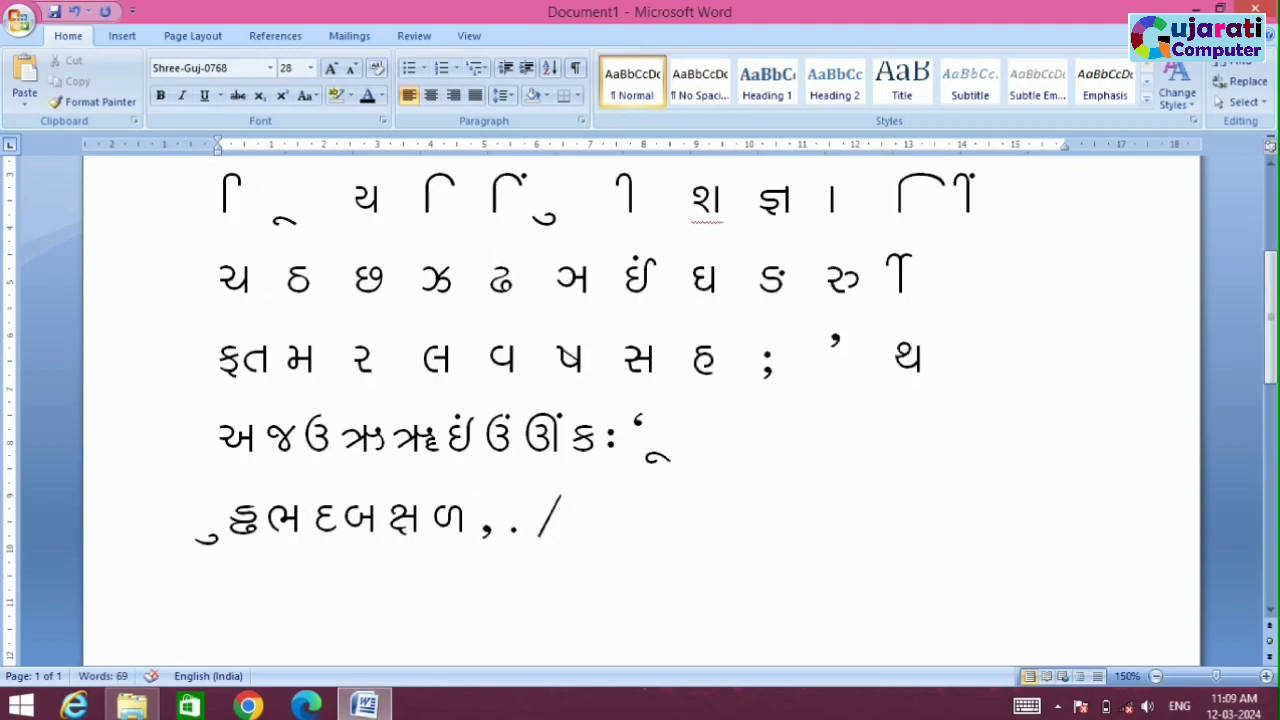
# Enter the shifted lower-row characters "ણ ડ ઈ ટ ઇ ગ ખ < > ?" on the eighth line and place the cursor between "<" and ">"
pyautogui.write('ણ ડ')
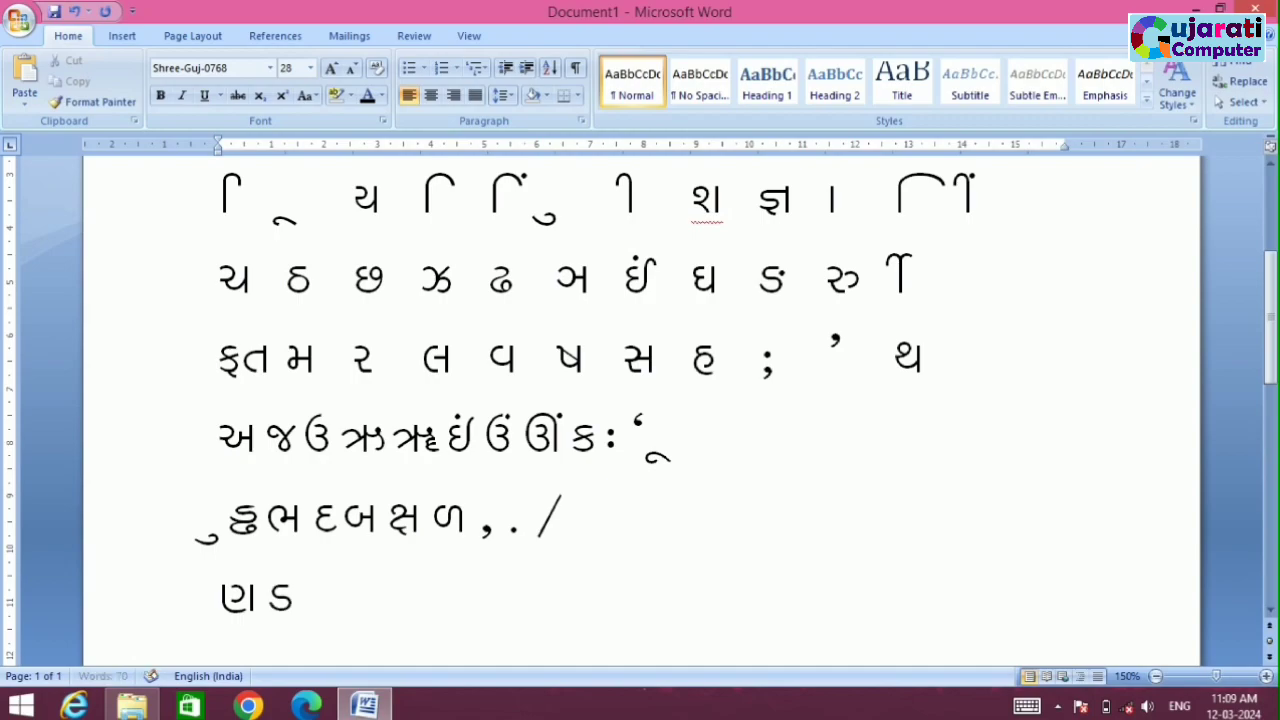
pyautogui.write(' ઈ')
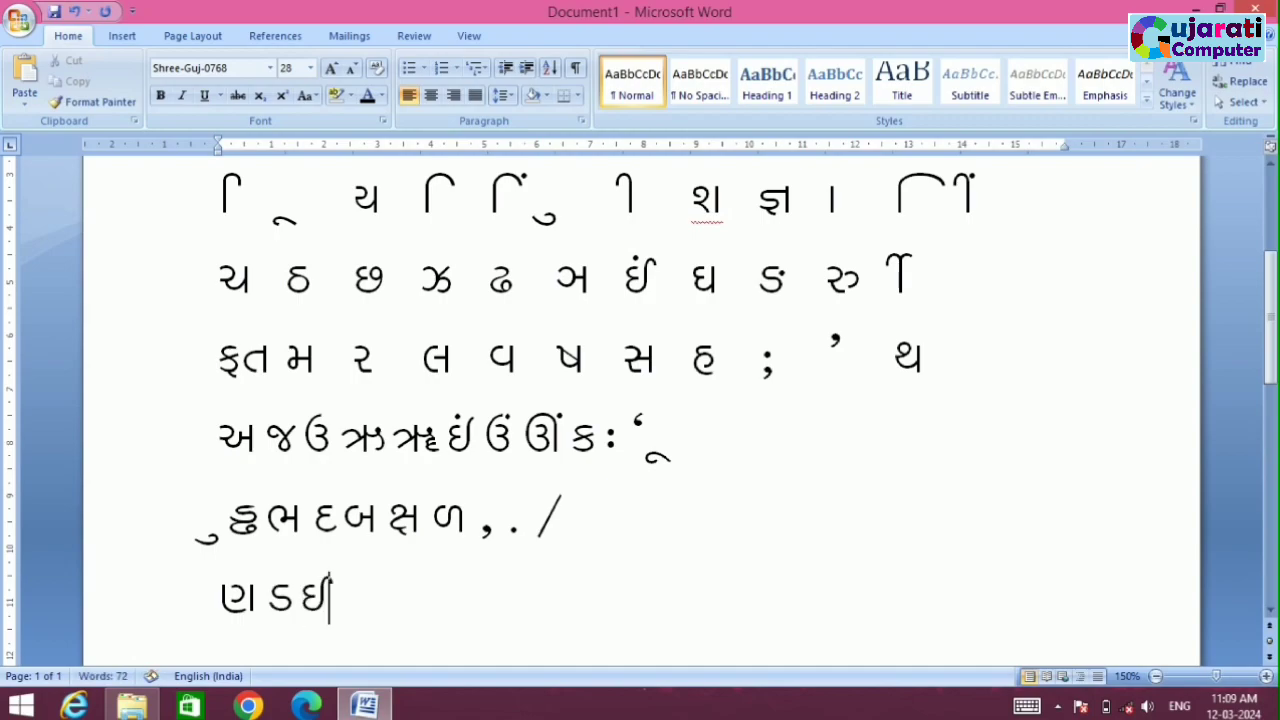
pyautogui.write(' ટ')
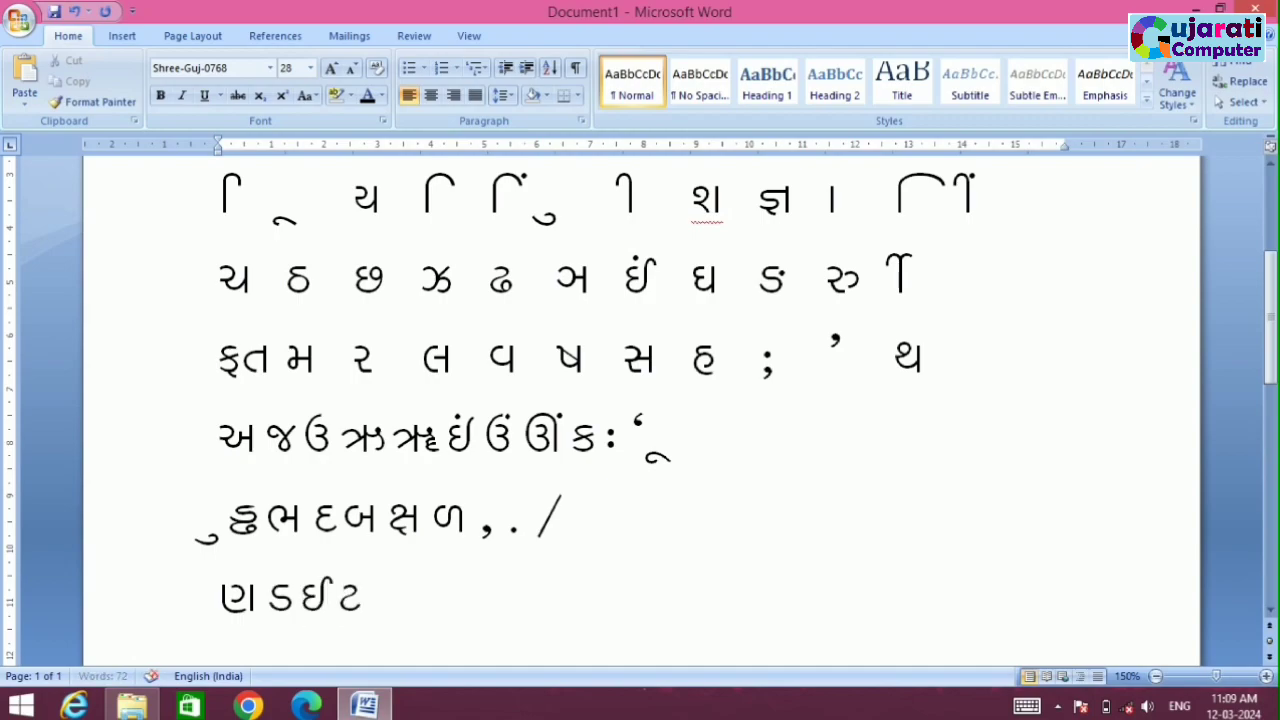
pyautogui.write(' ઇ ગ')
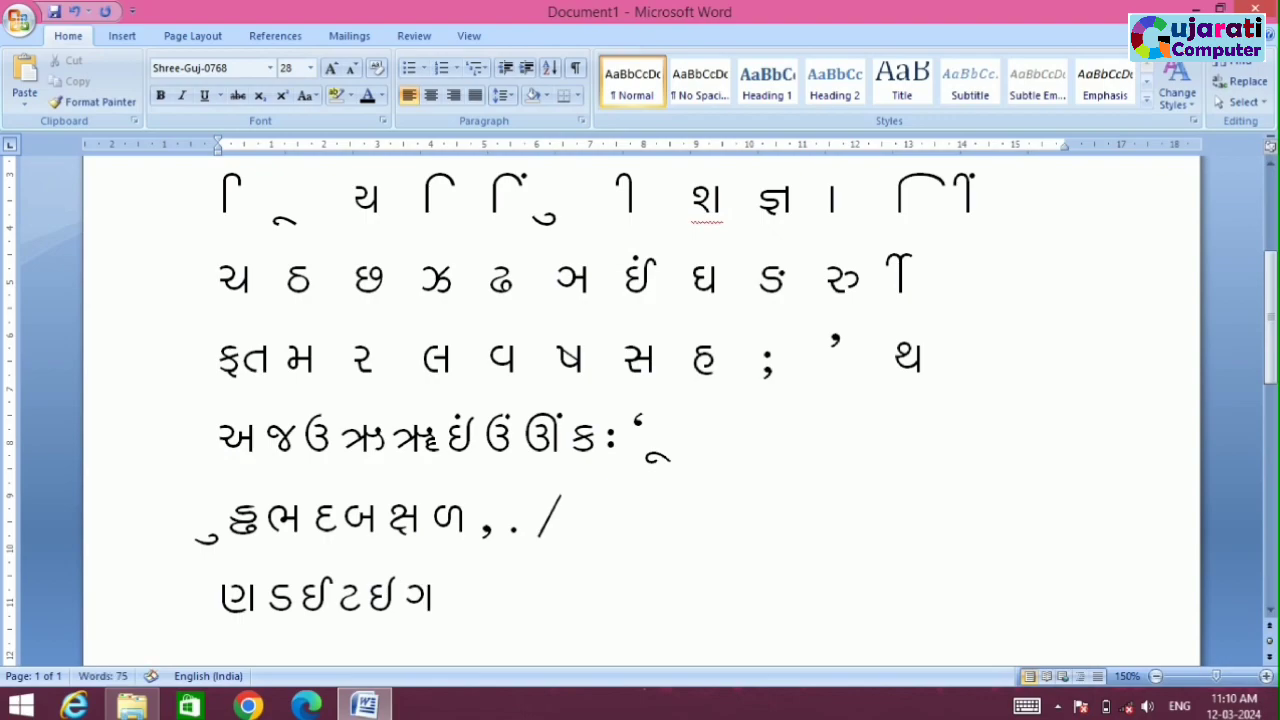
pyautogui.write(' ખ < >')
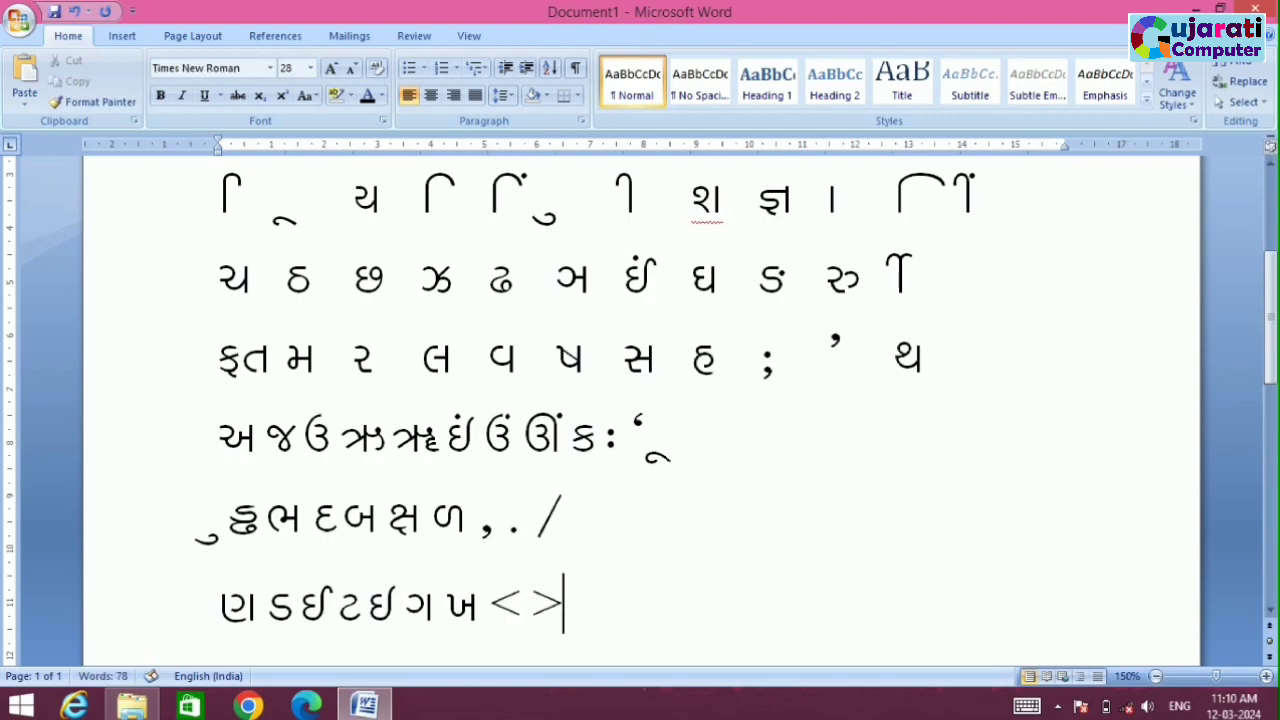
pyautogui.write(' ?')
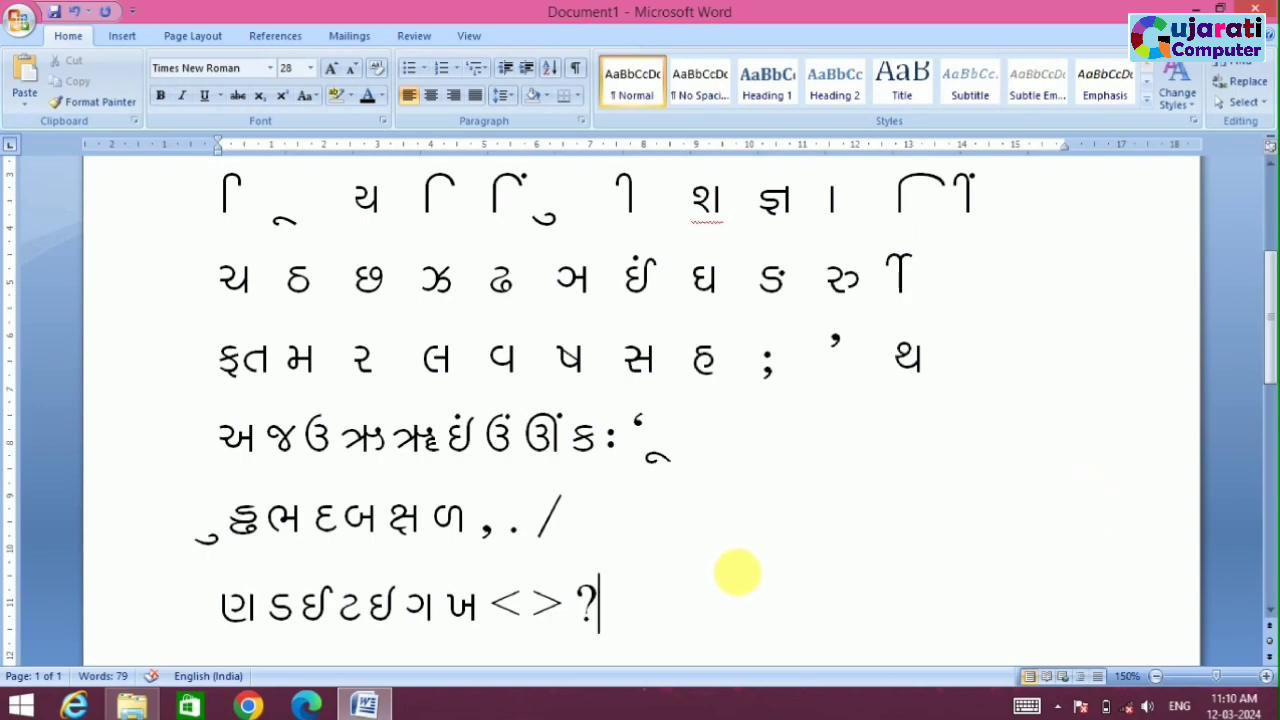
pyautogui.click(527, 607)
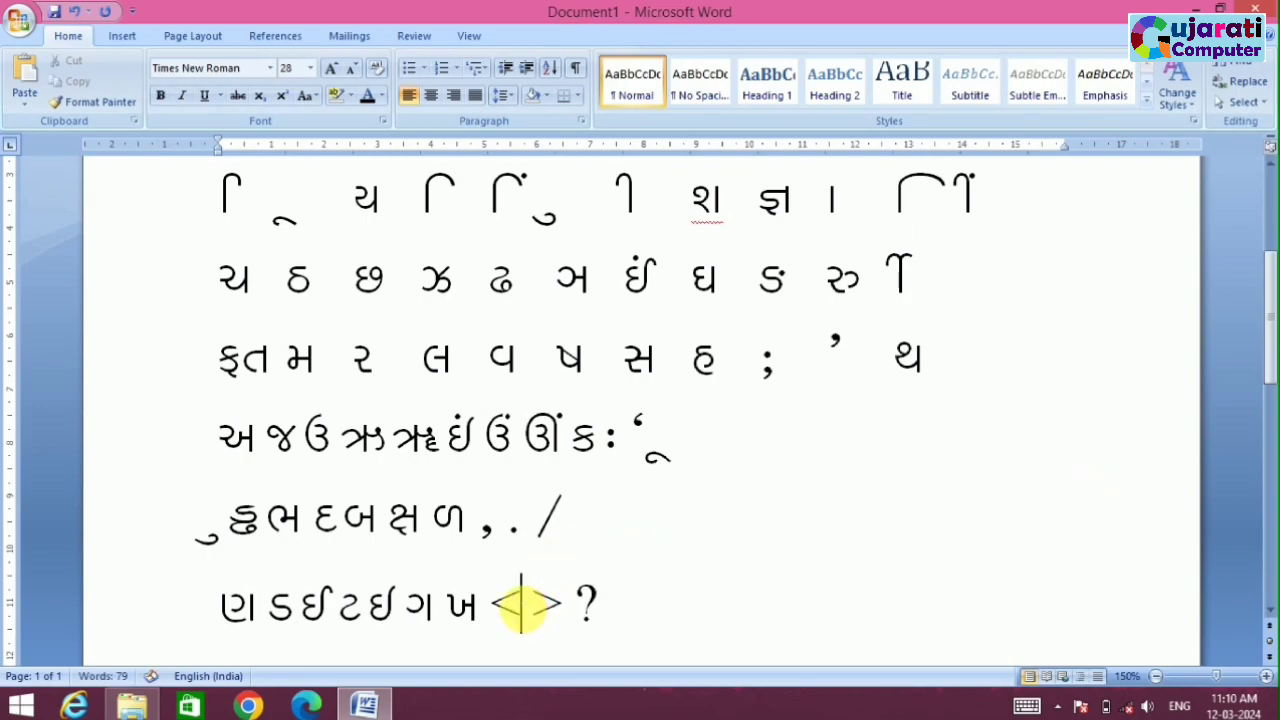
# Review the typed Gujarati character rows from the last line back up to the first line of the document
pyautogui.click(468, 606)
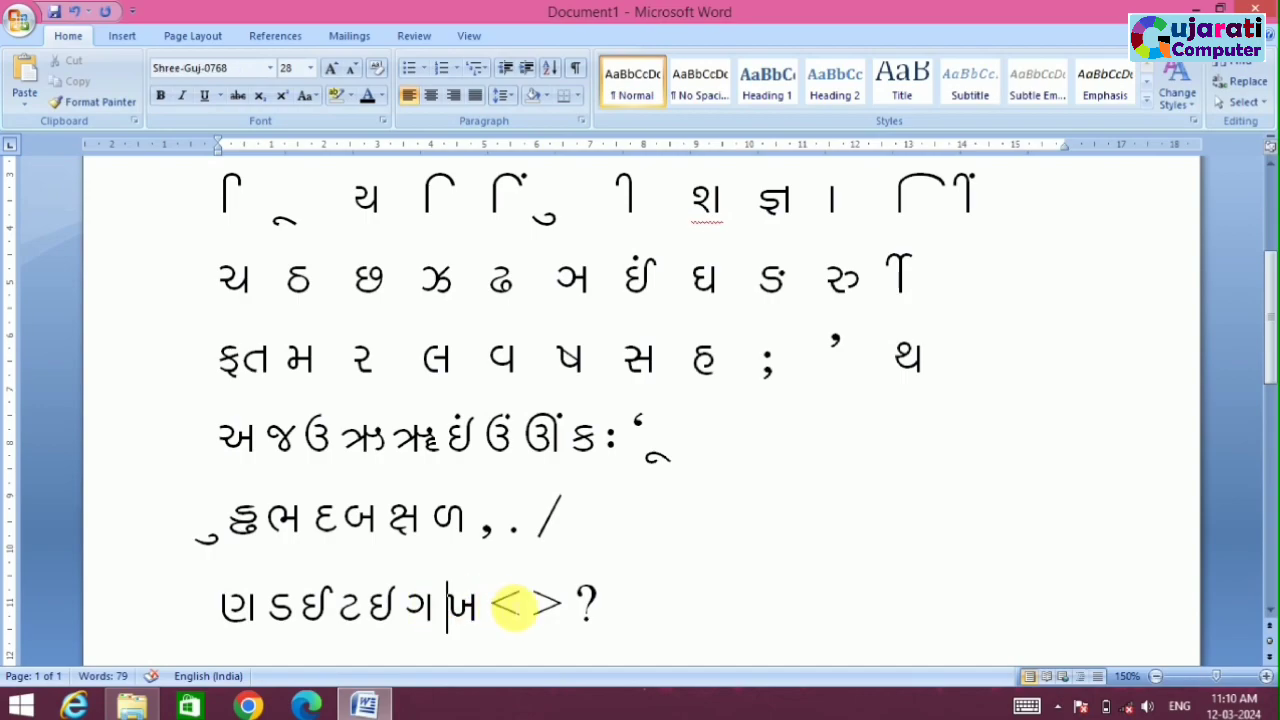
pyautogui.scroll(2, 435, 565)
pyautogui.scroll(1, 435, 560)
pyautogui.scroll(-4, 430, 557)
pyautogui.scroll(3, 428, 557)
pyautogui.scroll(-2, 428, 560)
pyautogui.scroll(4, 435, 560)
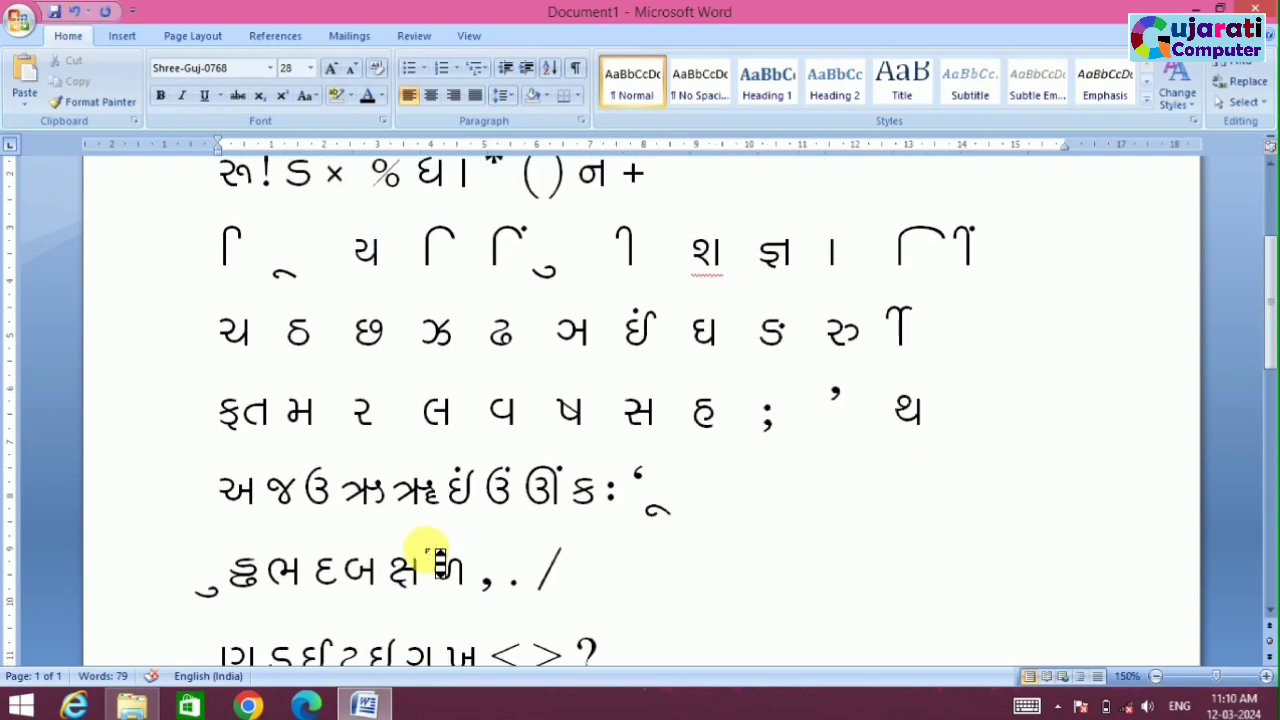
pyautogui.scroll(-3, 437, 560)
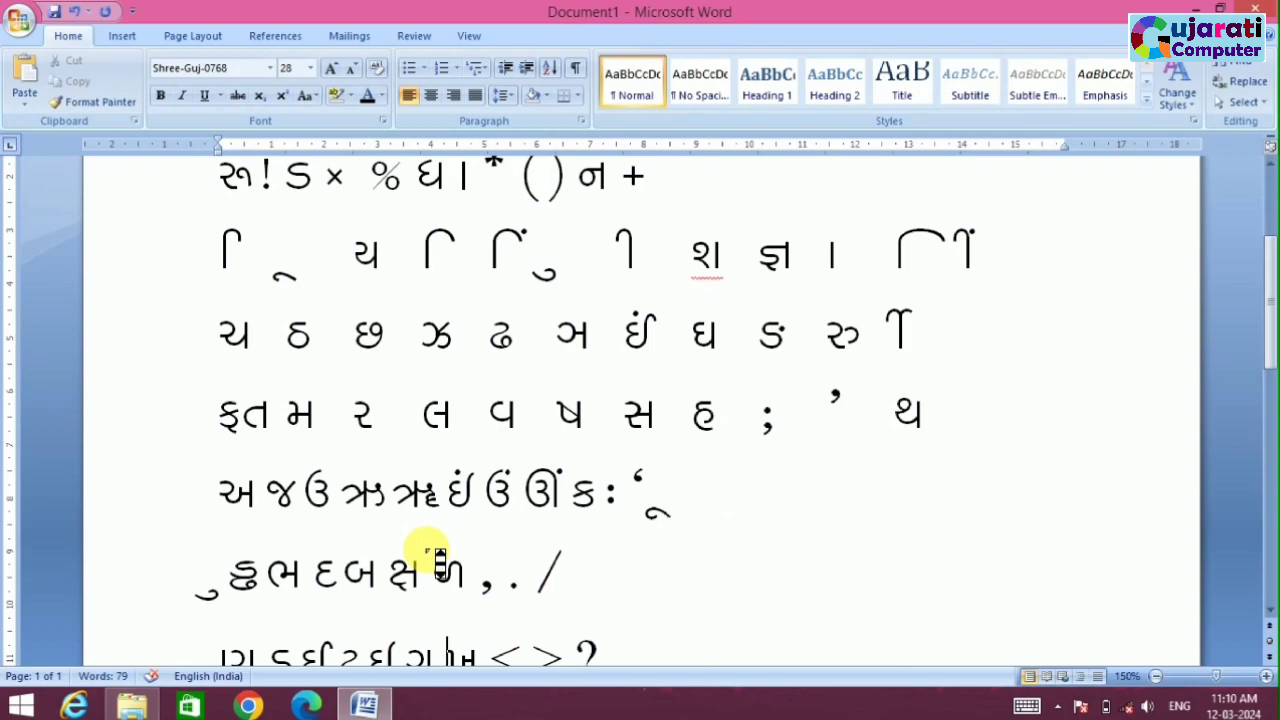
pyautogui.scroll(3, 428, 555)
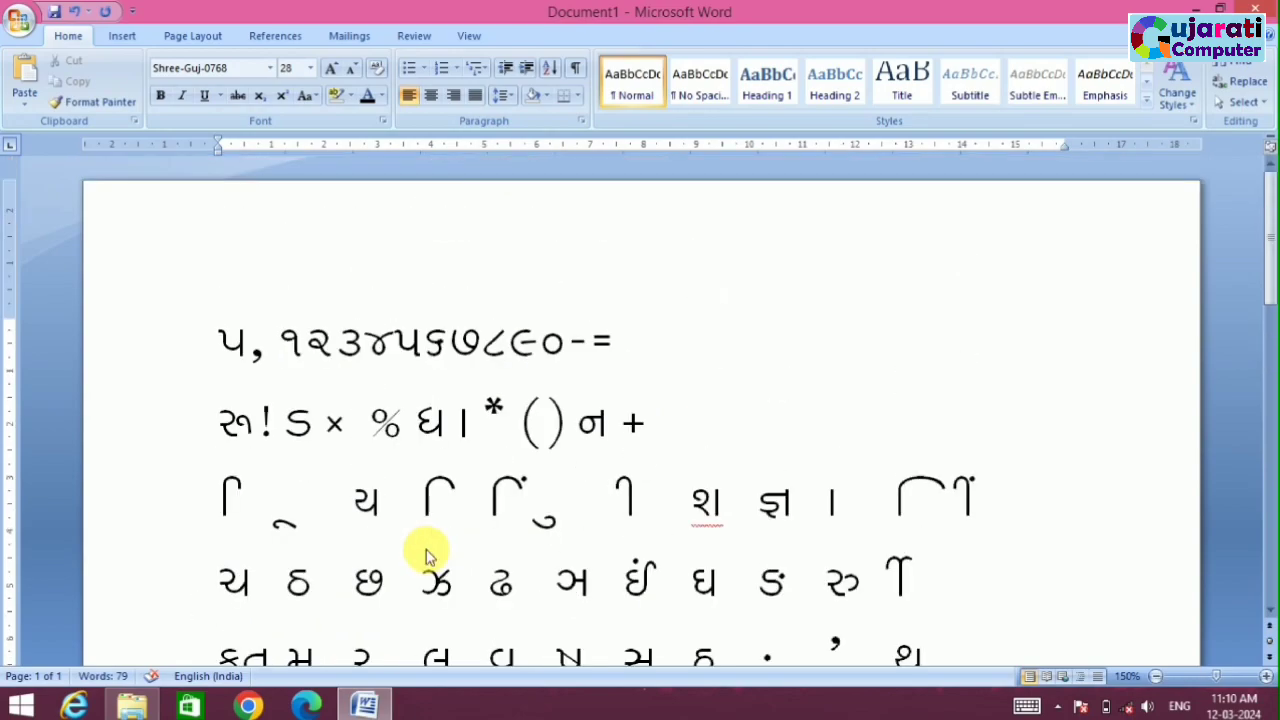
# Display the Shree-Guj-0768 characters in the full symbol list and select the conjunct with character code 00F7
pyautogui.click(124, 35)
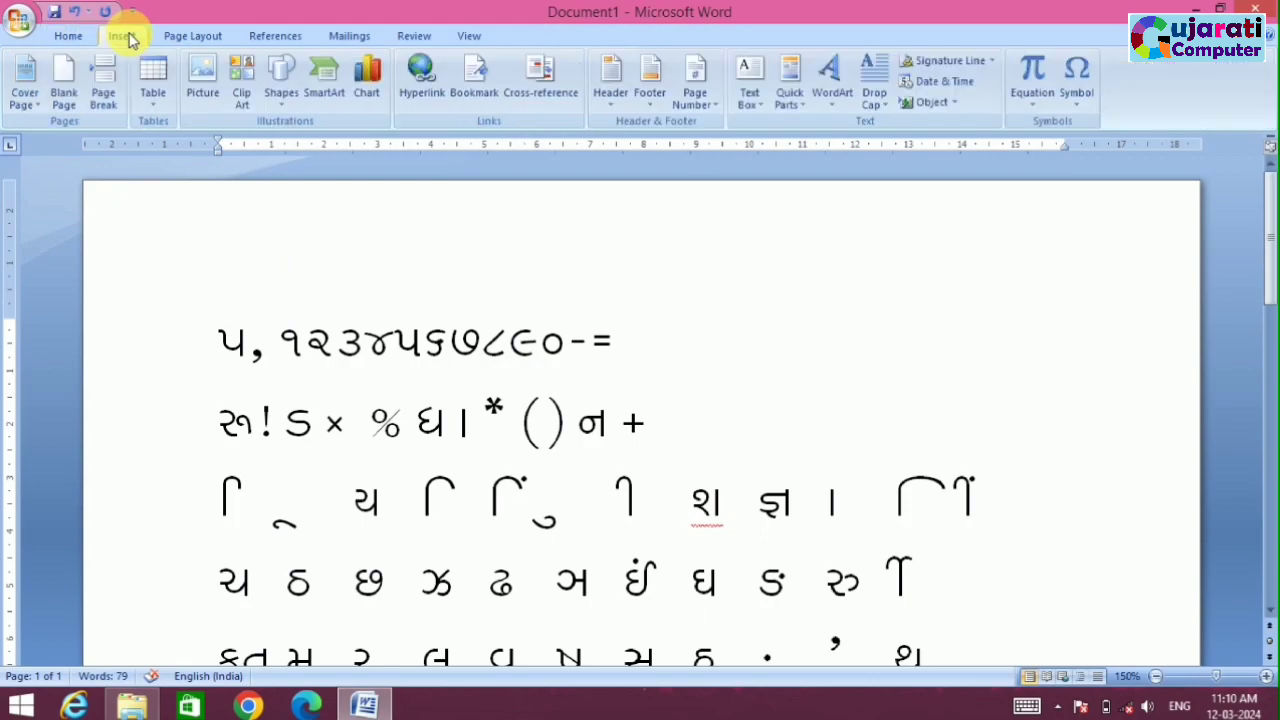
pyautogui.click(1072, 104)
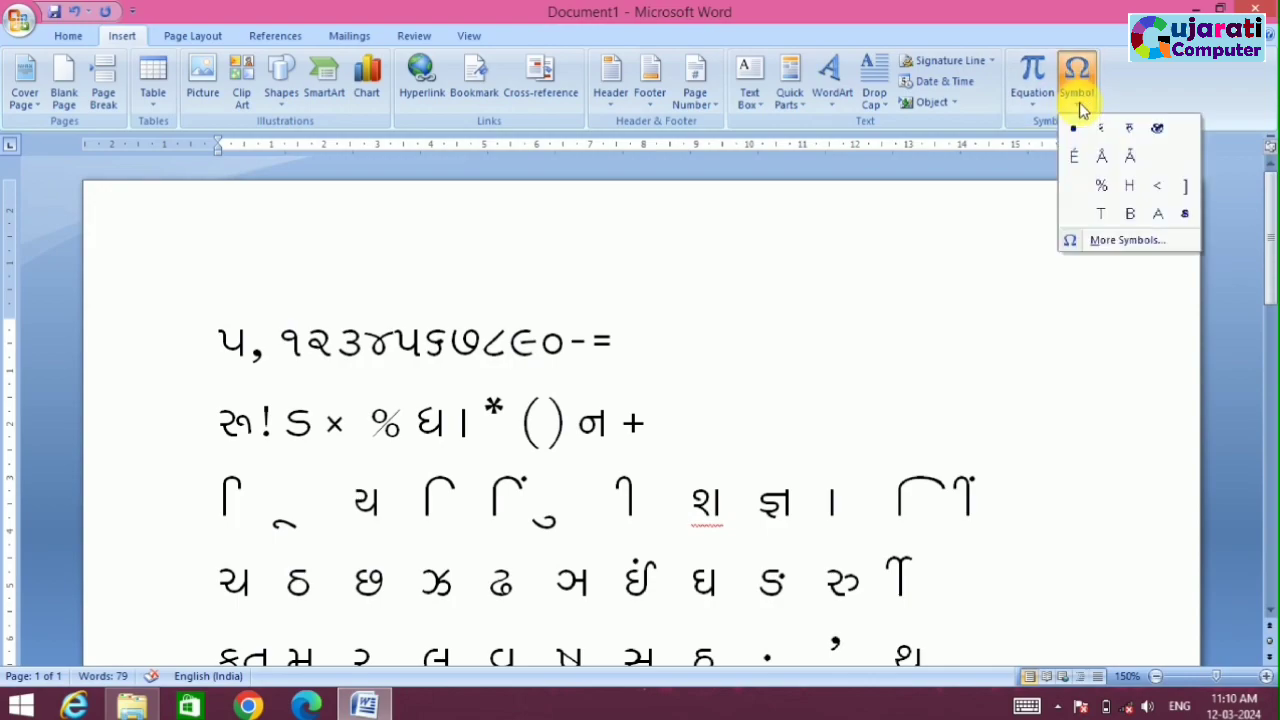
pyautogui.click(1088, 245)
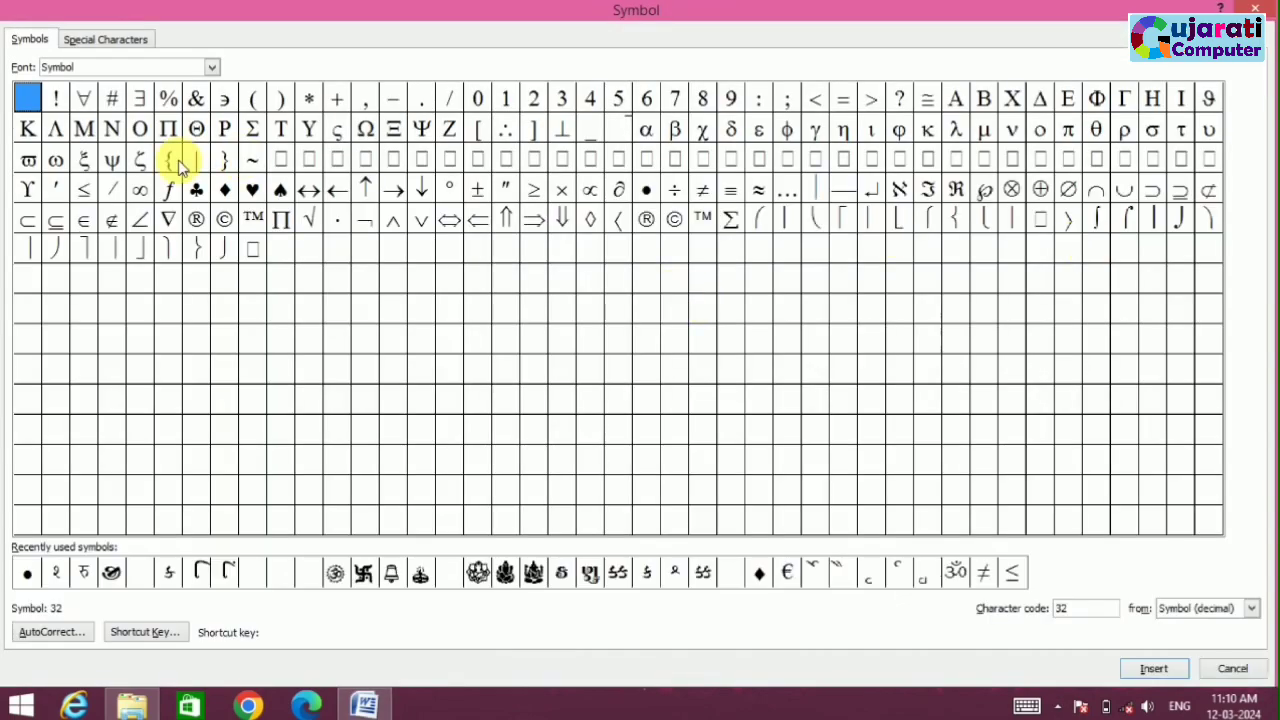
pyautogui.click(211, 67)
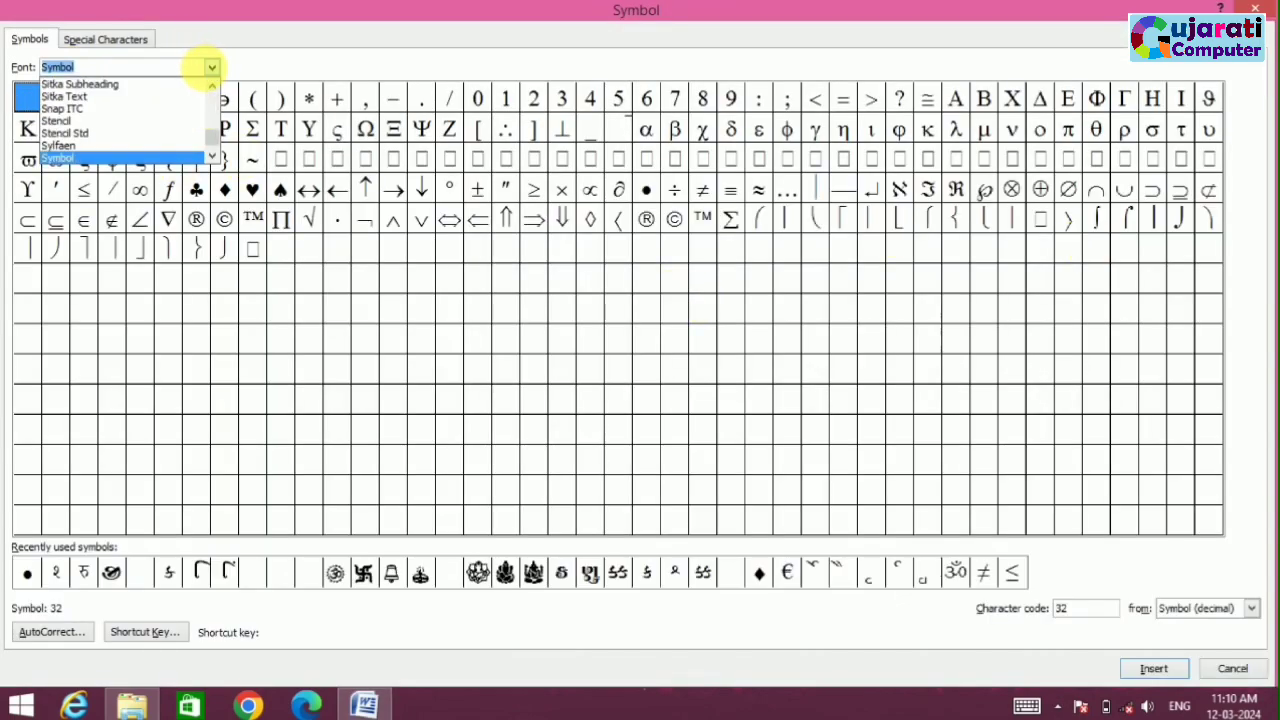
pyautogui.write('shree')
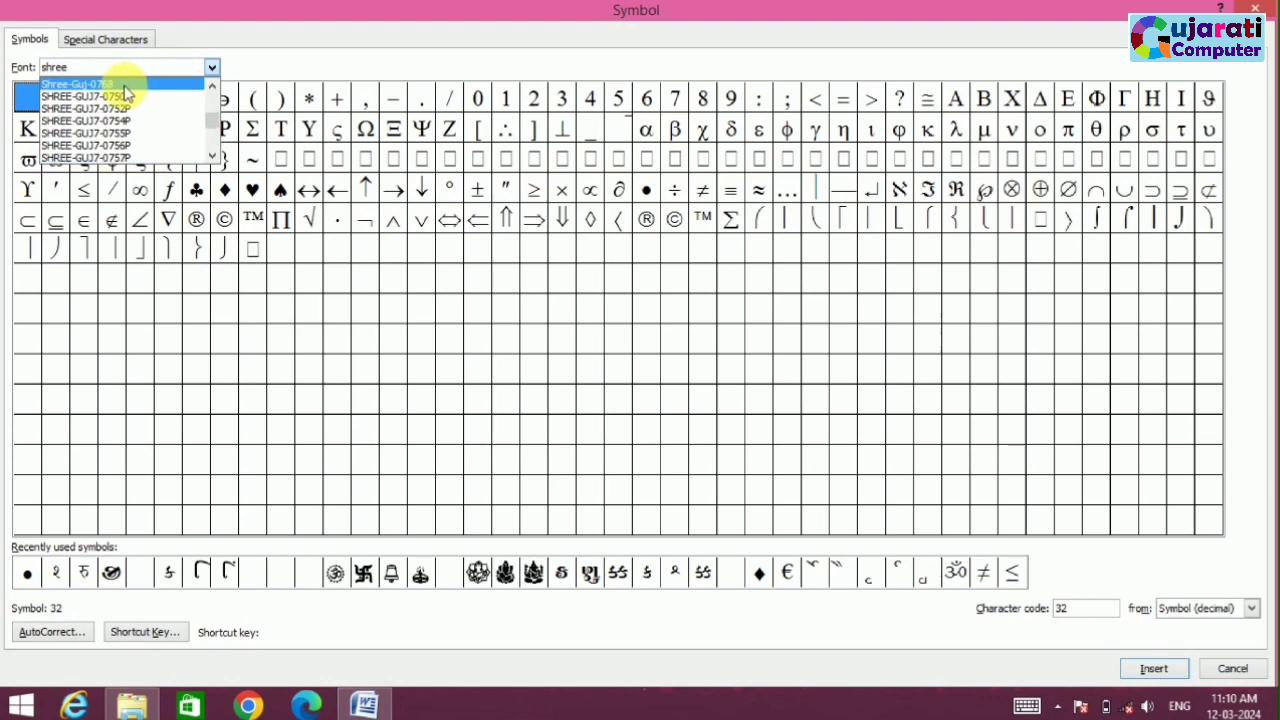
pyautogui.click(125, 92)
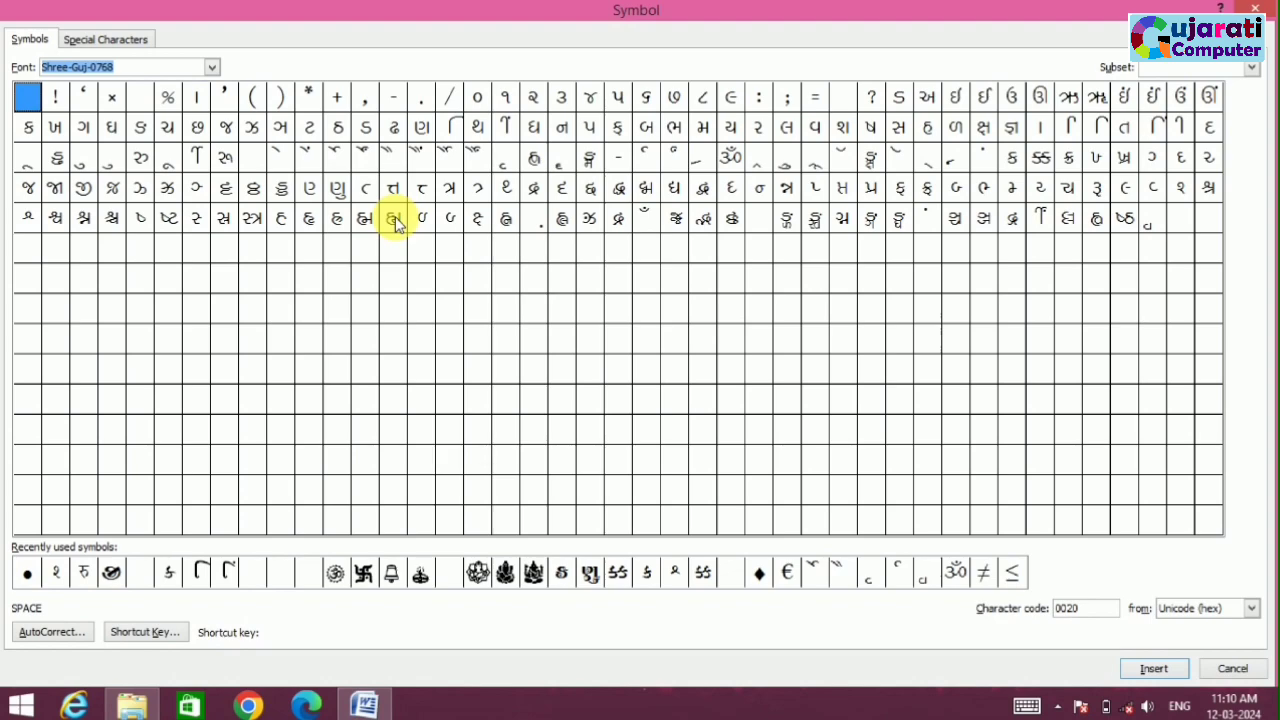
pyautogui.click(258, 220)
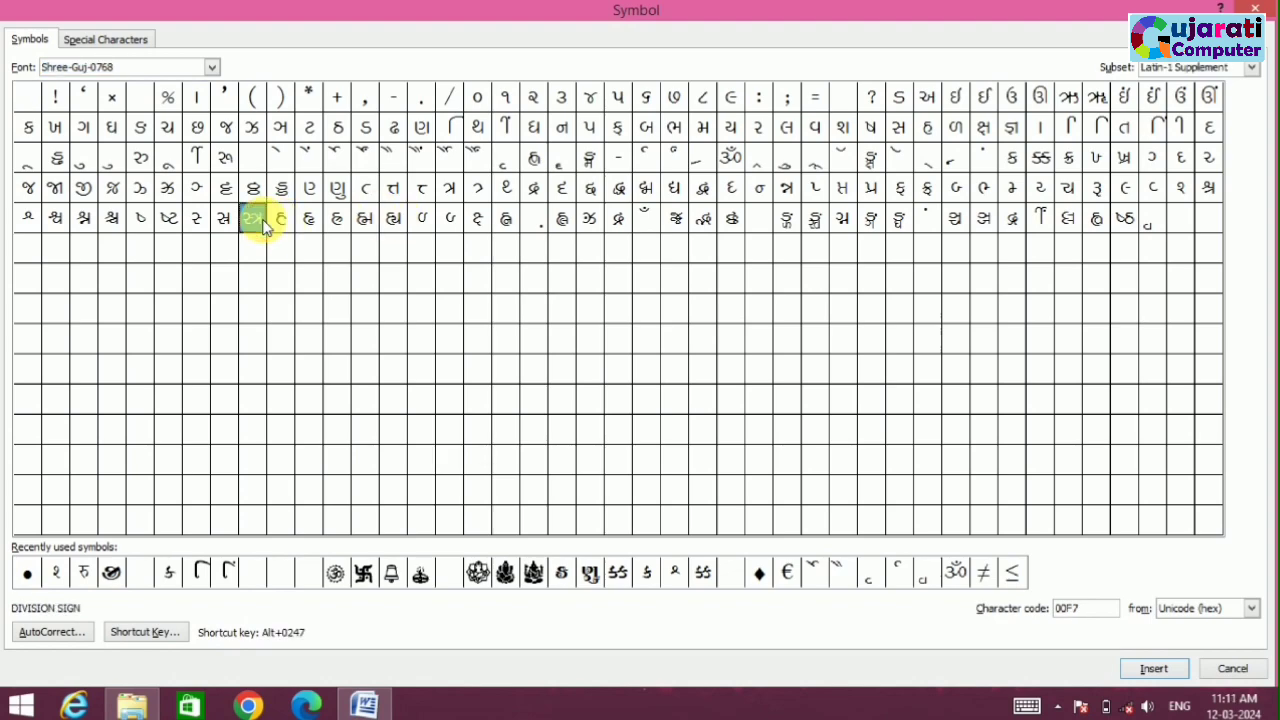
# Compare the symbol sets of the fonts SHREE-GUJ7-0750P, SHREE-GUJ7-0754P, SHREE-GUJ7-0756P and SHREE-GUJ7-0757P
pyautogui.click(213, 67)
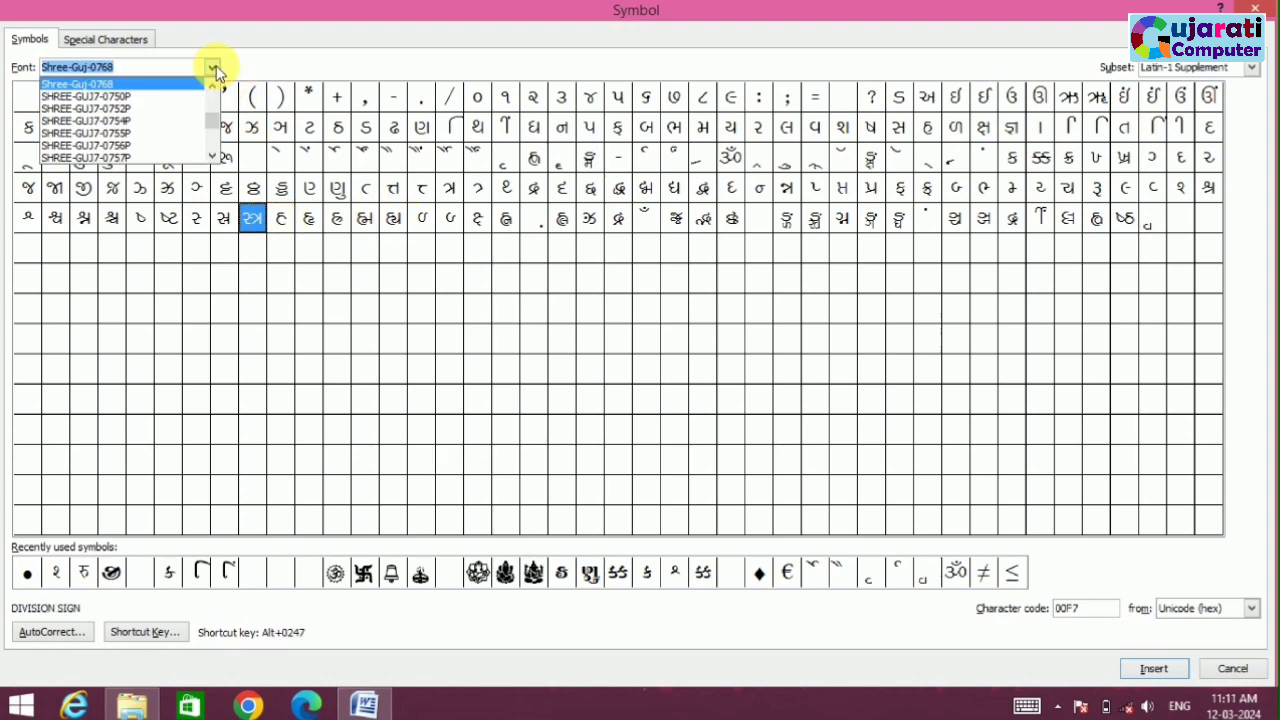
pyautogui.click(173, 101)
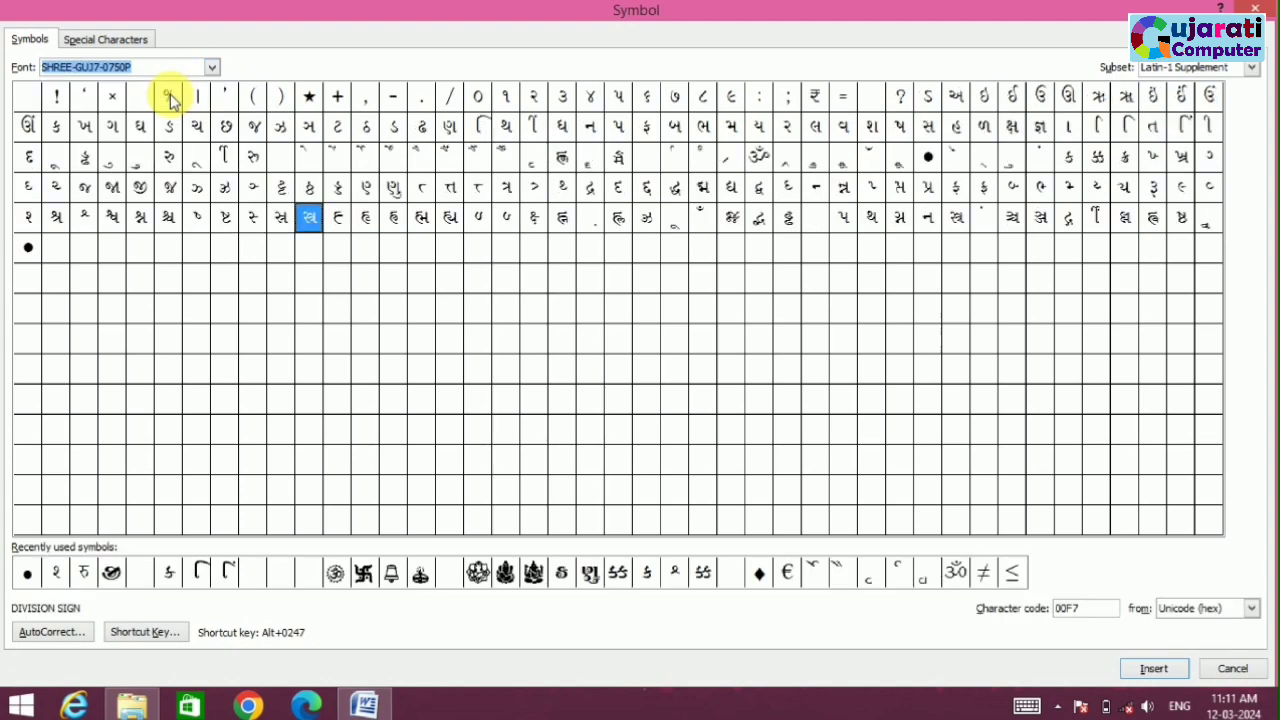
pyautogui.click(214, 70)
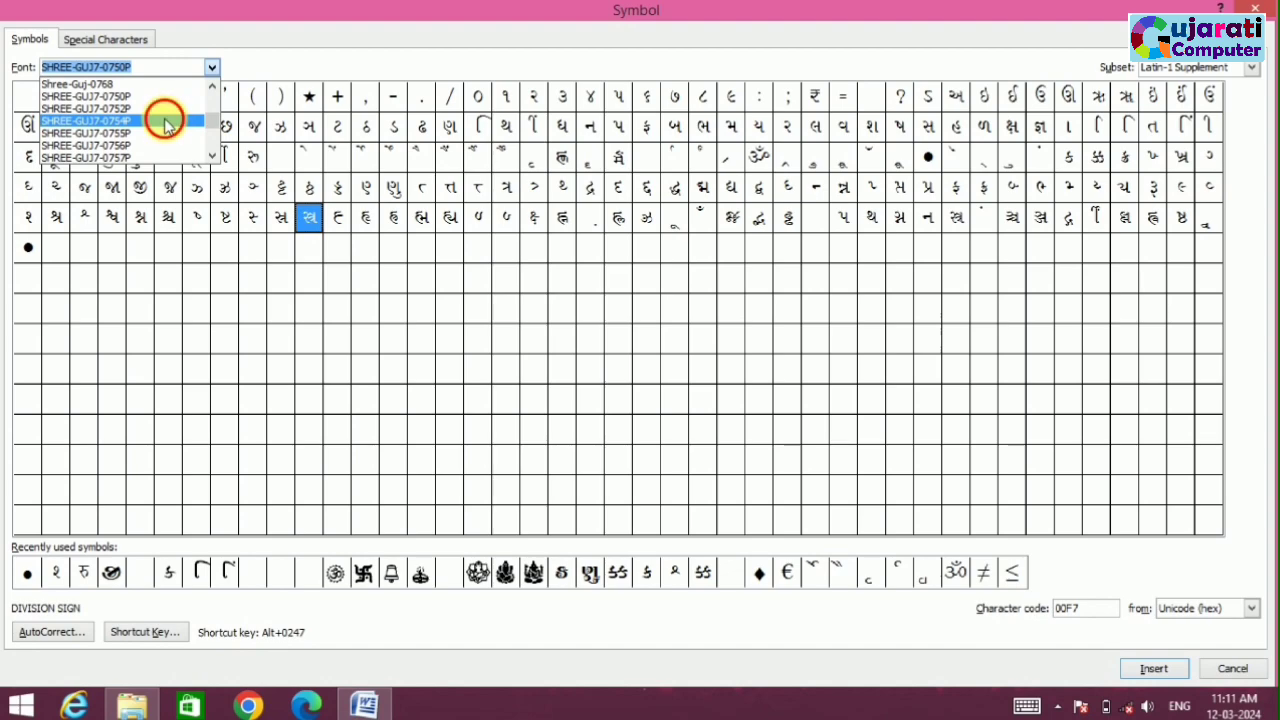
pyautogui.click(166, 120)
pyautogui.click(210, 68)
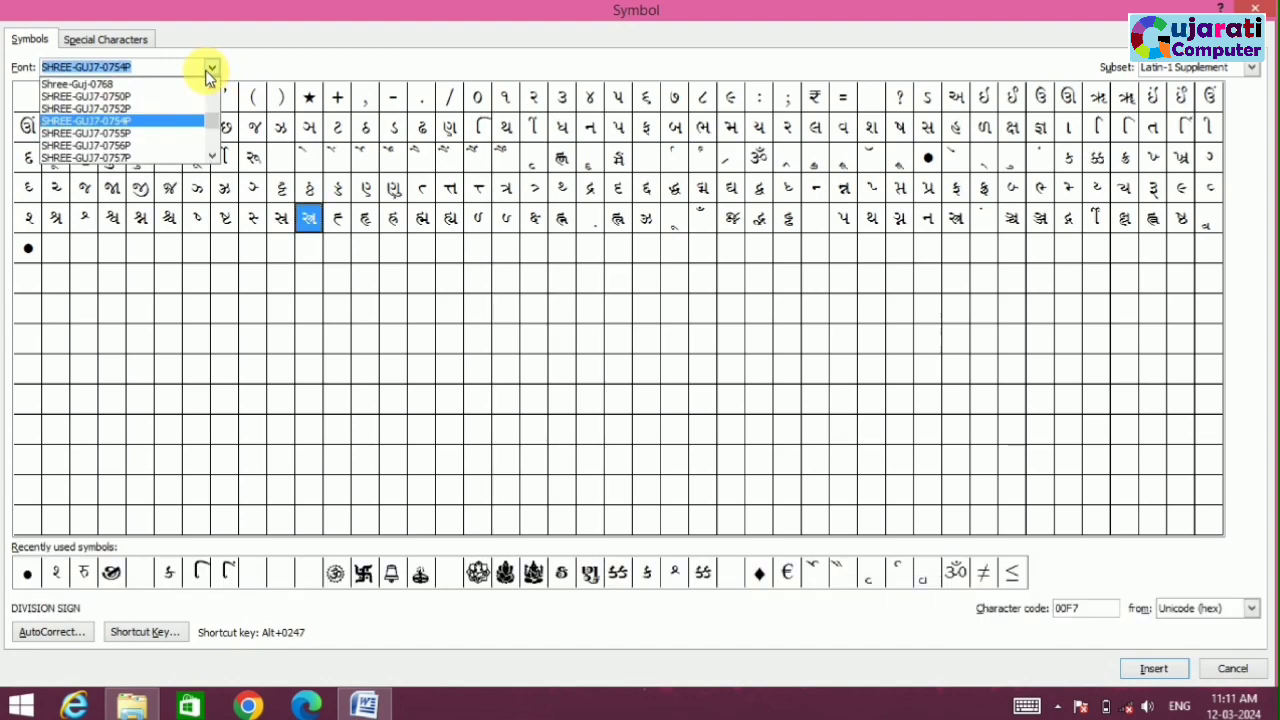
pyautogui.click(141, 148)
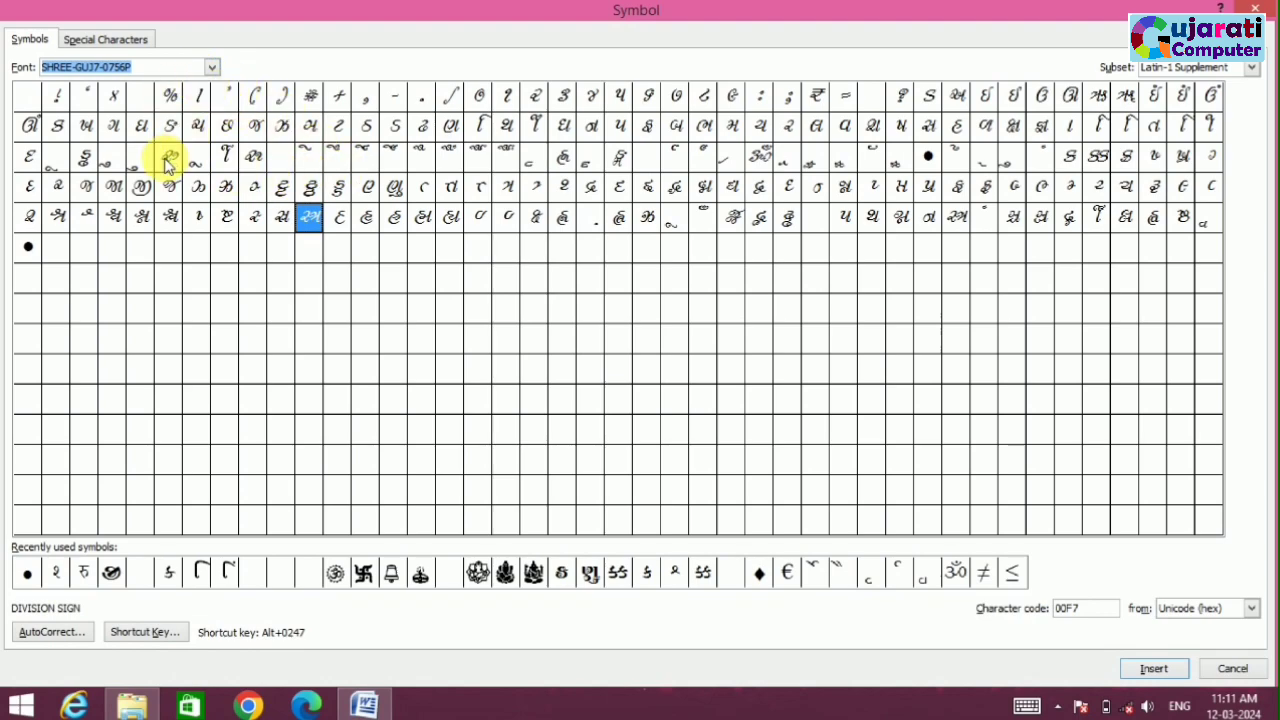
pyautogui.click(213, 69)
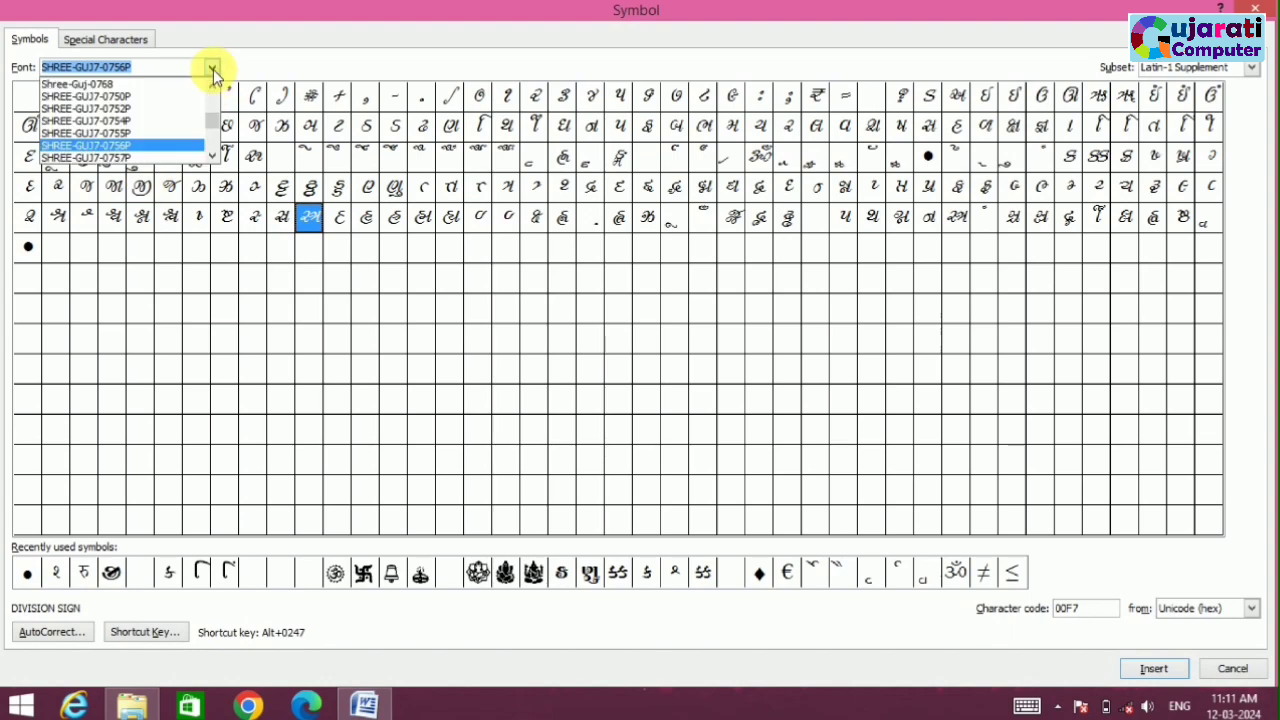
pyautogui.click(158, 160)
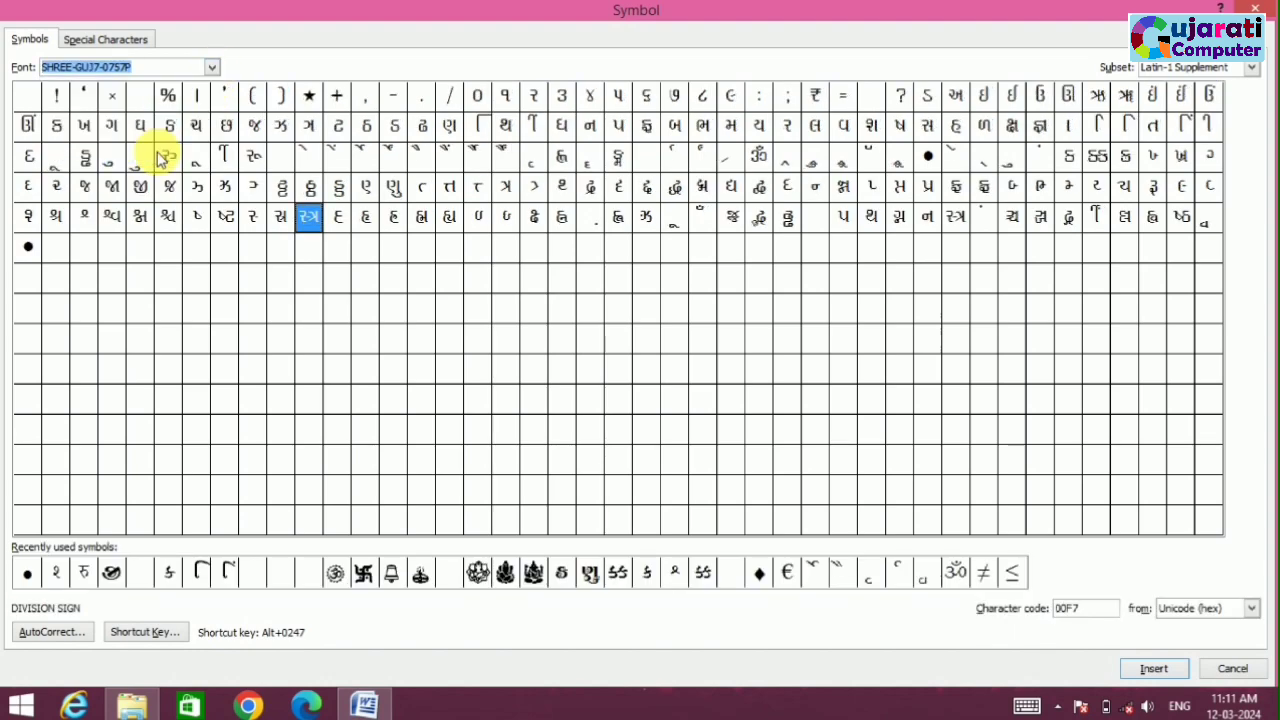
# Examine the SHREE-GUJ7-1162P symbol set and close the symbol list without inserting a character
pyautogui.click(211, 67)
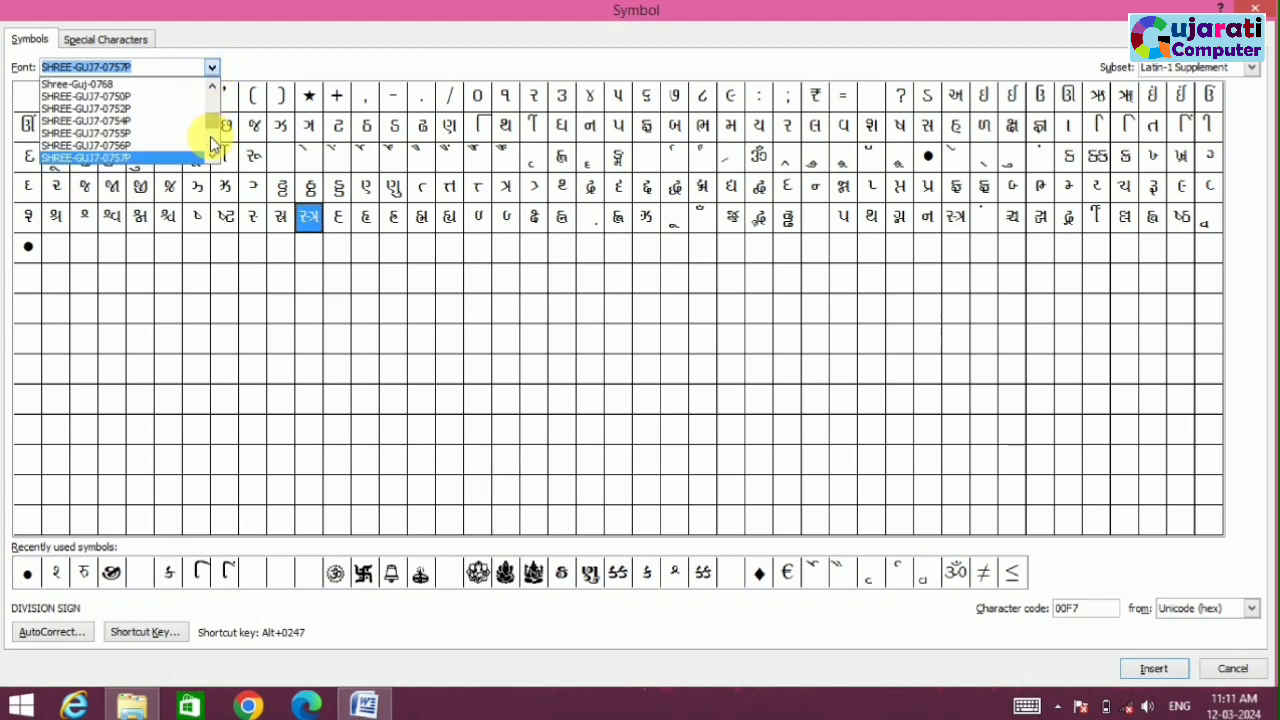
pyautogui.scroll(-10, 212, 145)
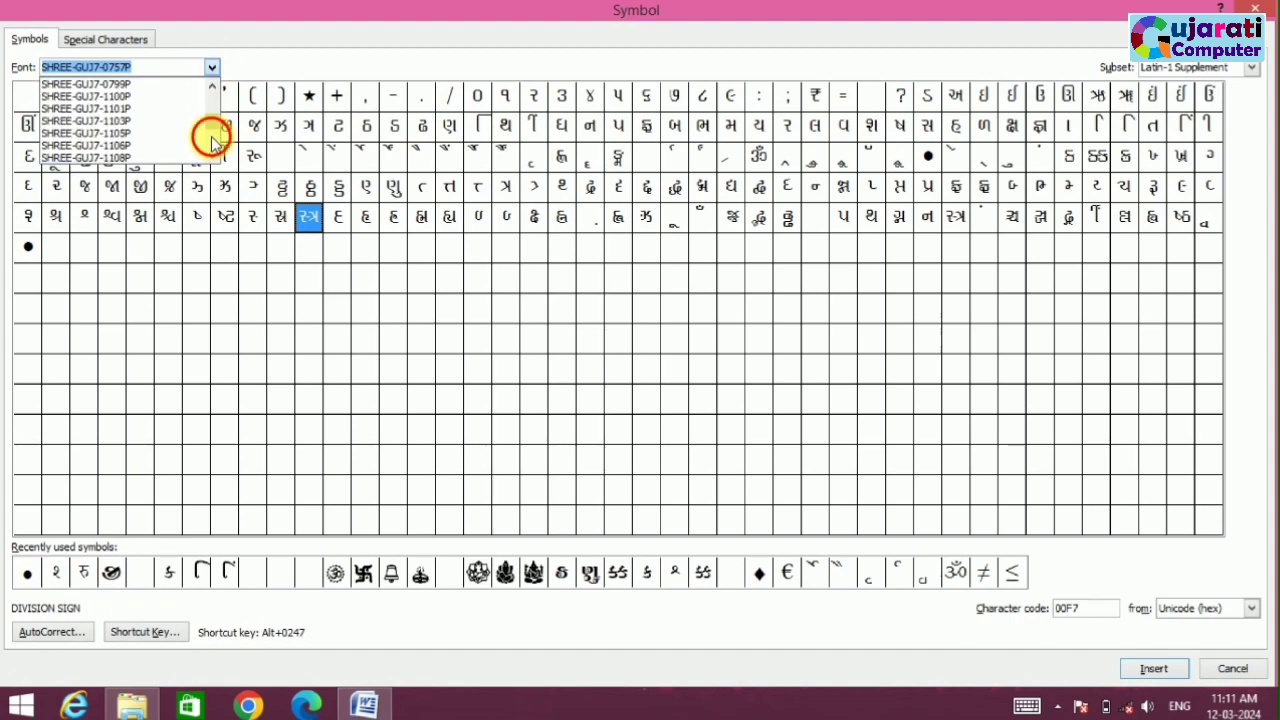
pyautogui.scroll(-5, 212, 140)
pyautogui.click(140, 148)
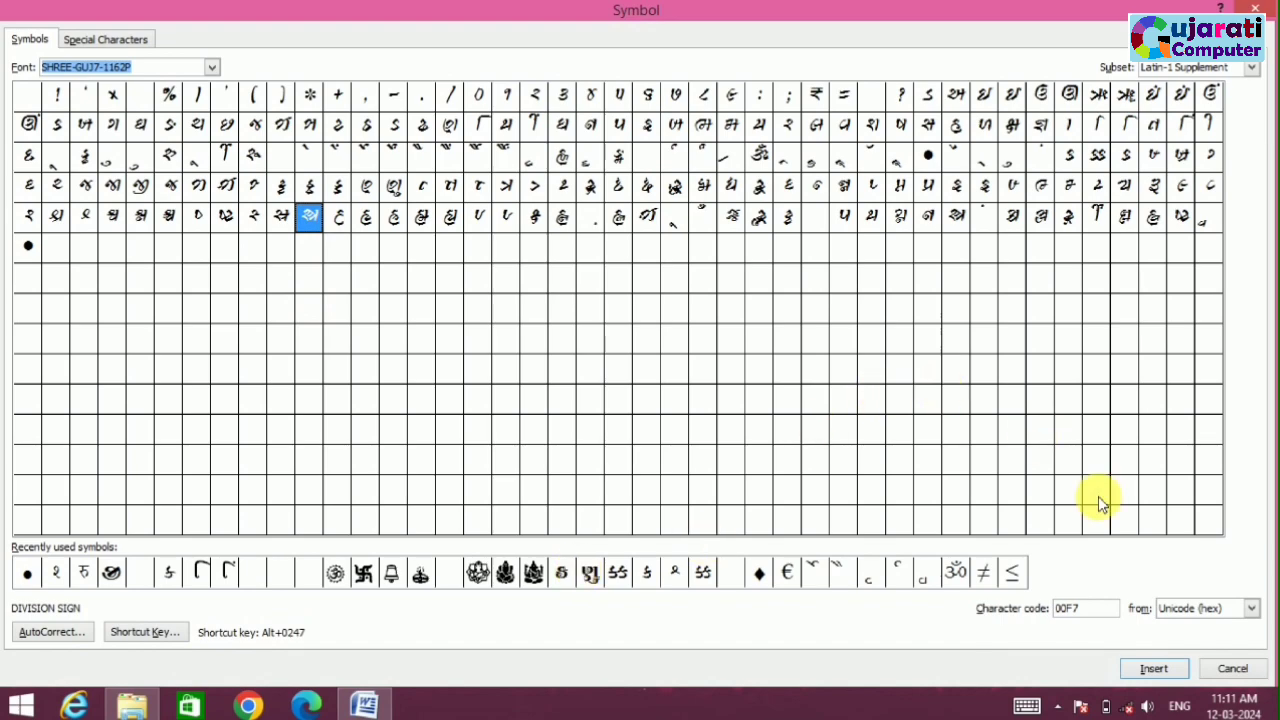
pyautogui.click(1231, 669)
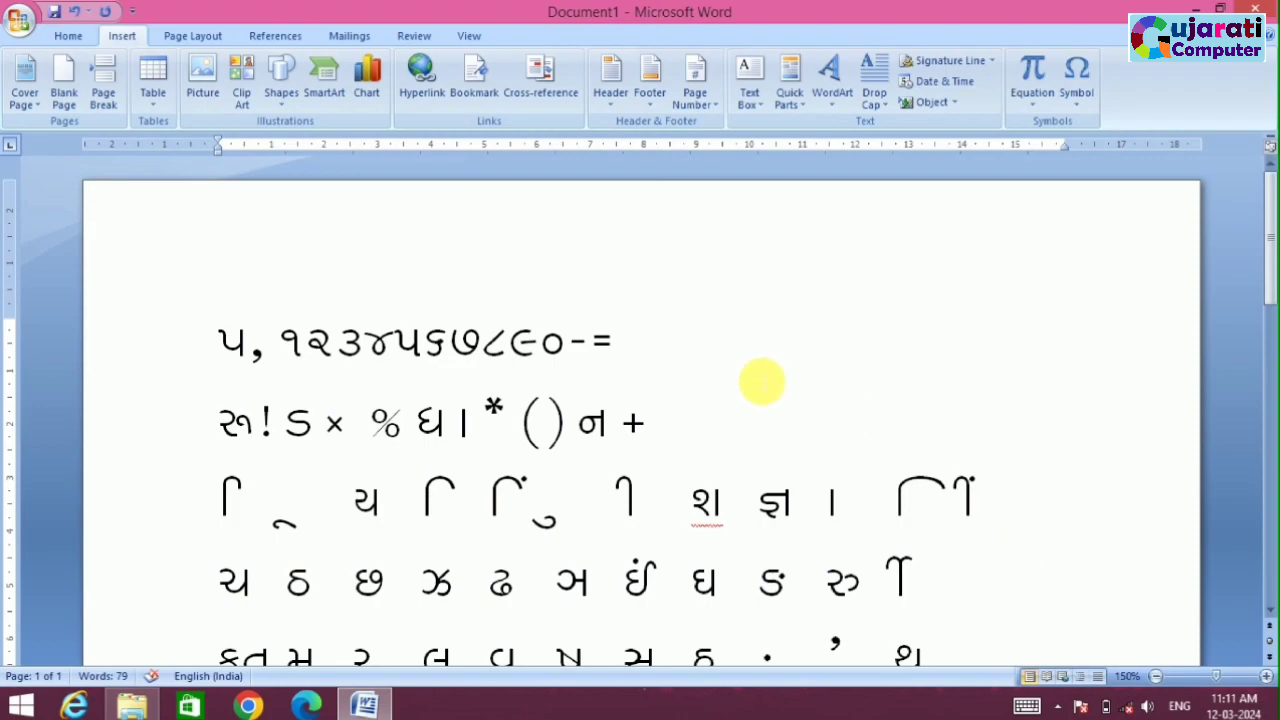
pyautogui.scroll(-3, 762, 381)
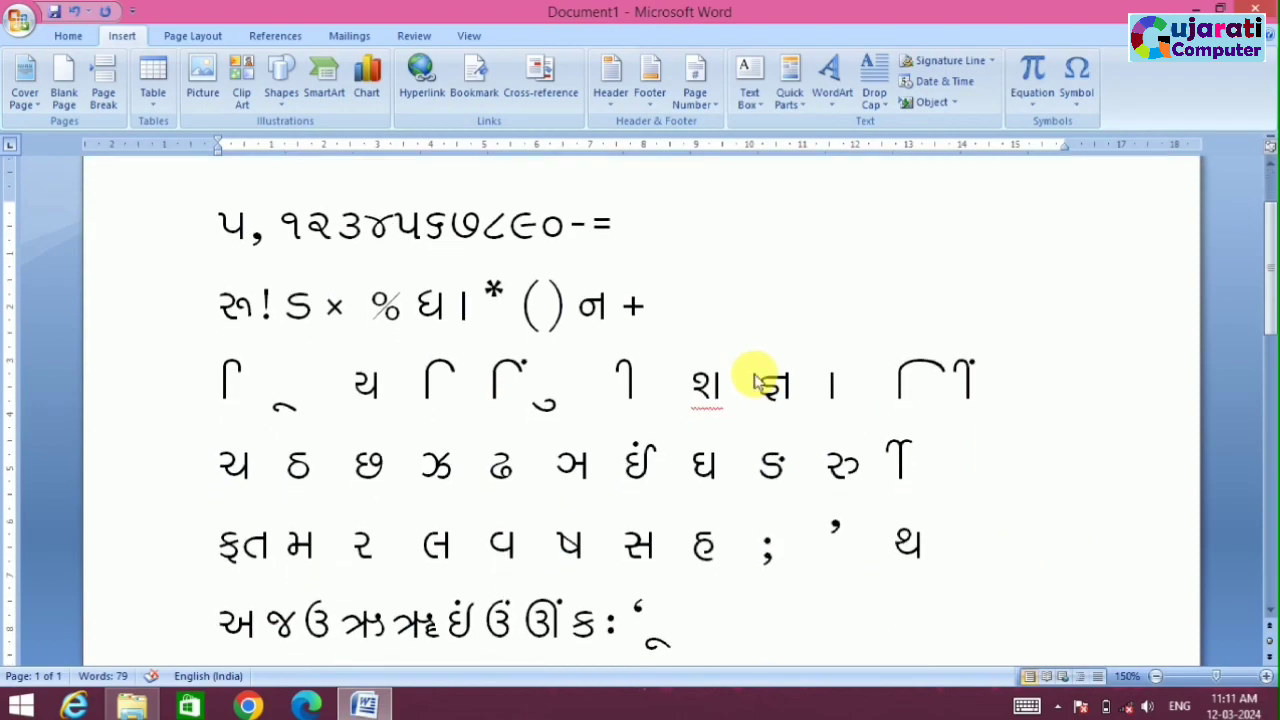
pyautogui.scroll(-3, 757, 381)
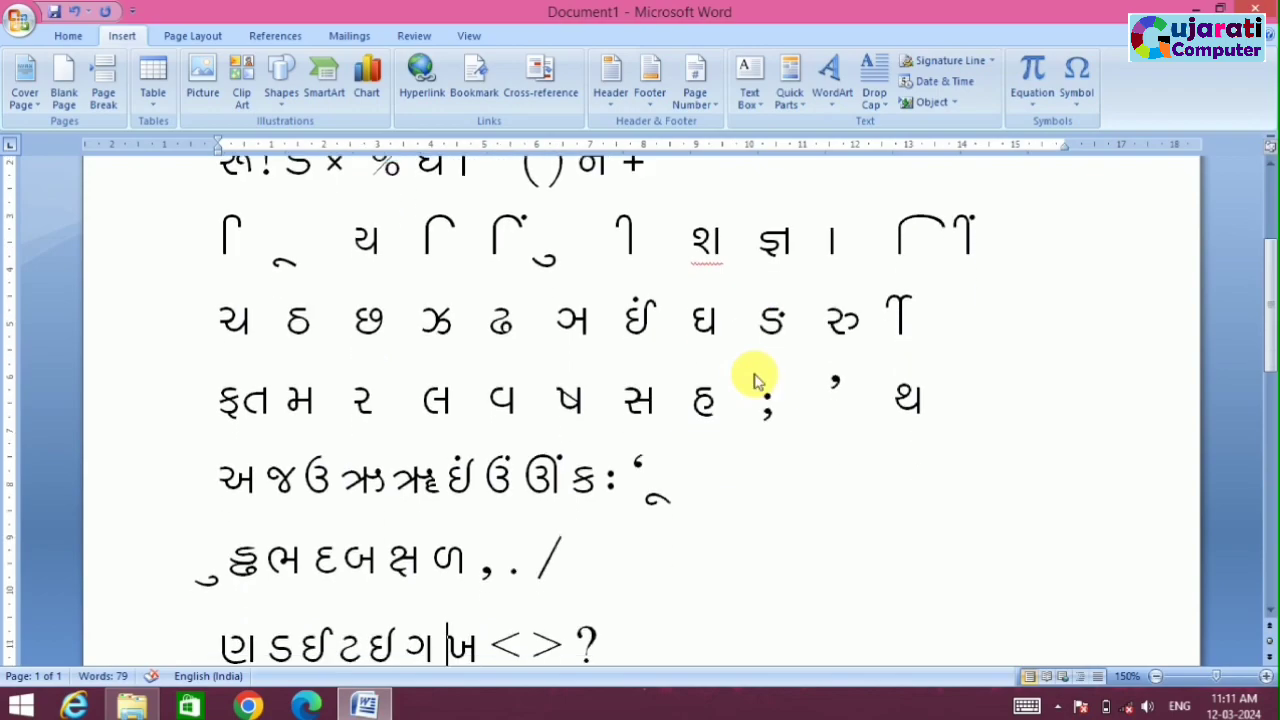